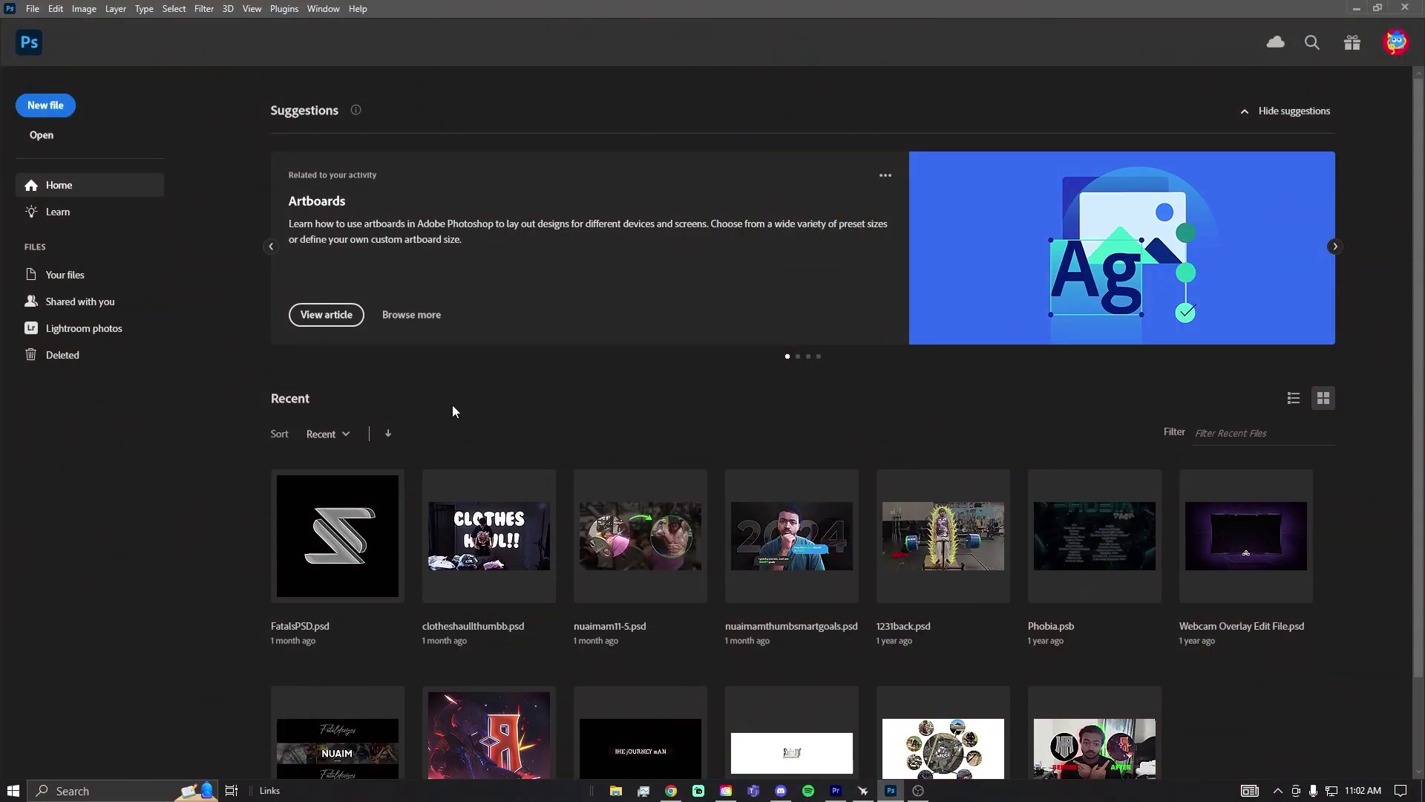
# - Create a new 1000 x 1000 px document at 72 ppi from the recent custom preset
pyautogui.click(73, 115)
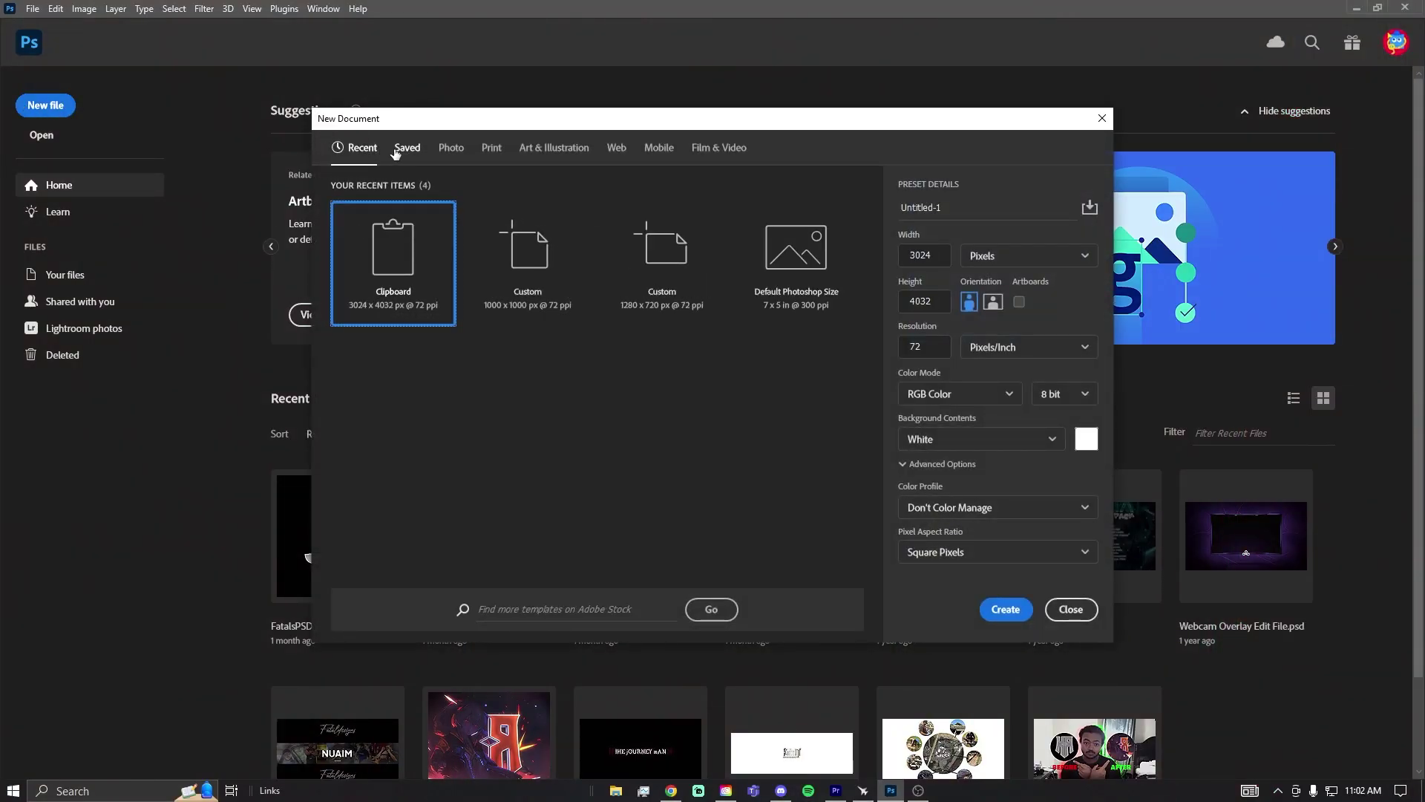
pyautogui.click(540, 262)
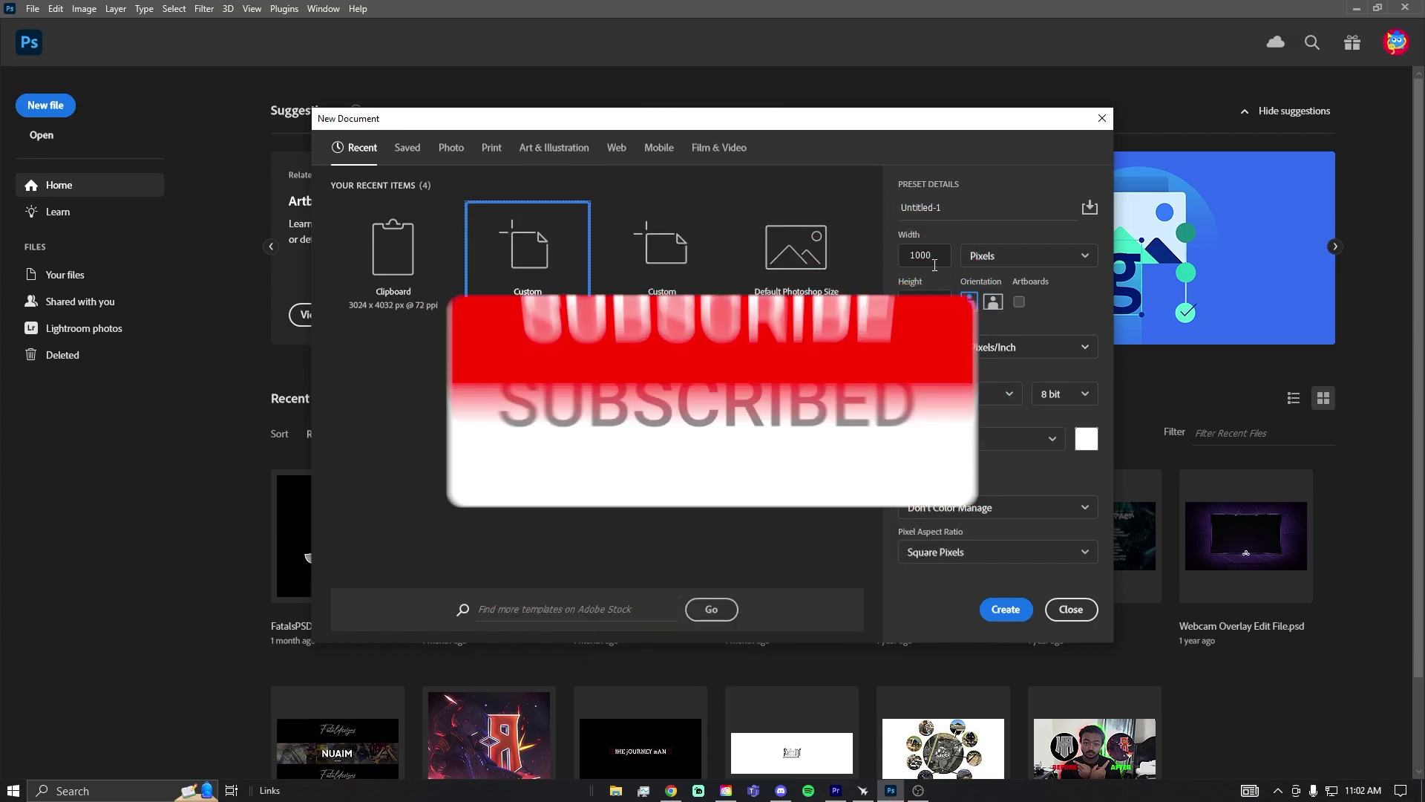
pyautogui.click(1006, 609)
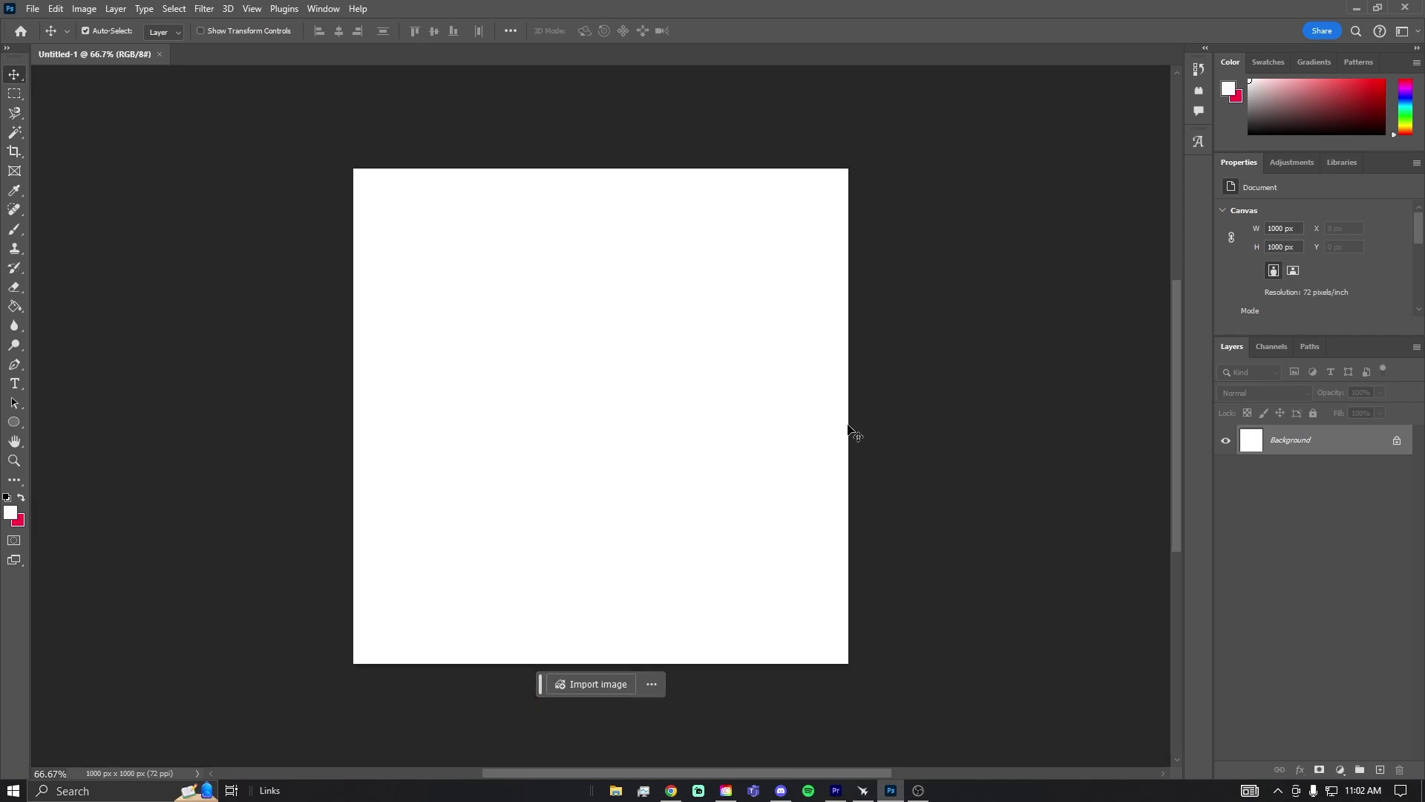
# - Place the image IMG_5129 (1) from the Downloads folder into the document as an embedded object
pyautogui.click(609, 684)
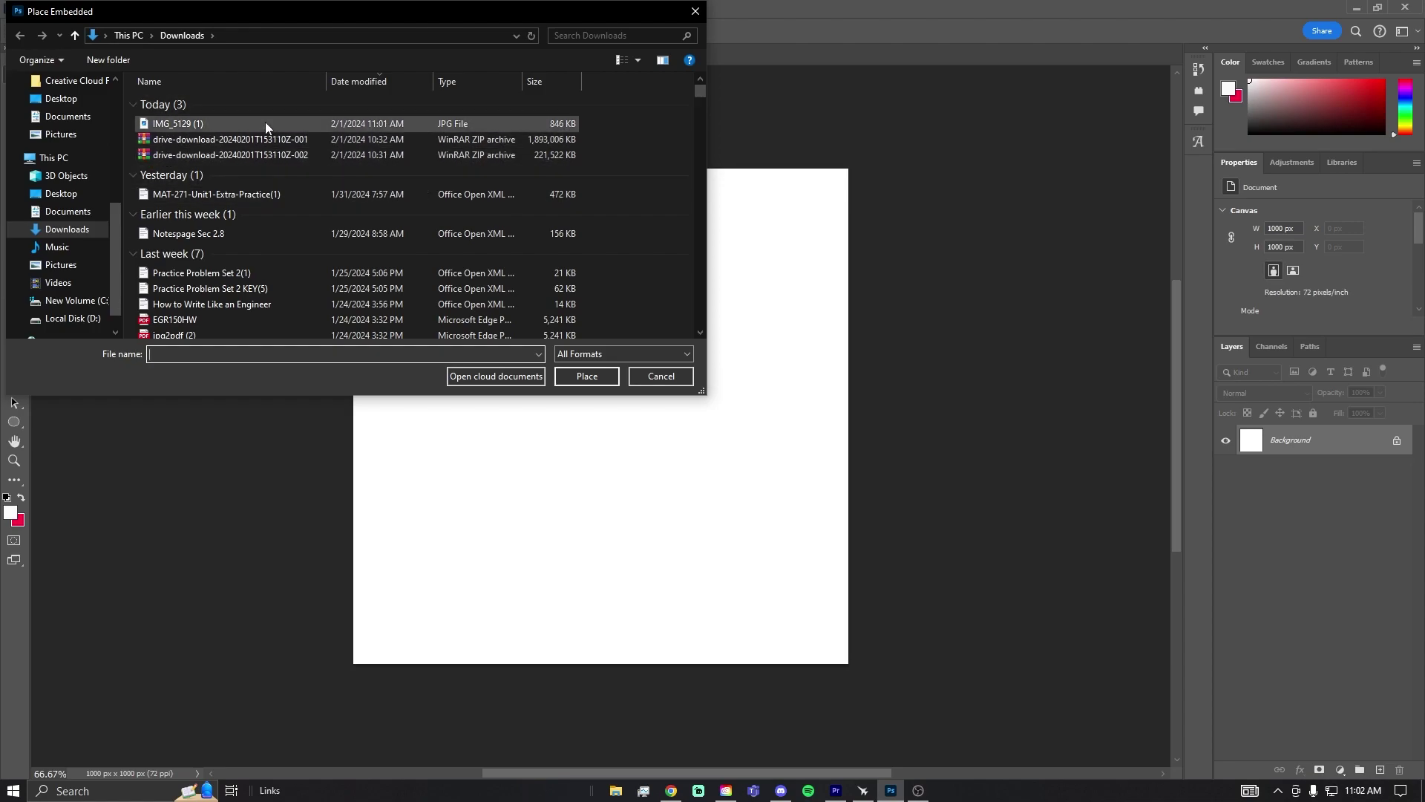
pyautogui.scroll(-2, 109, 248)
pyautogui.click(191, 124)
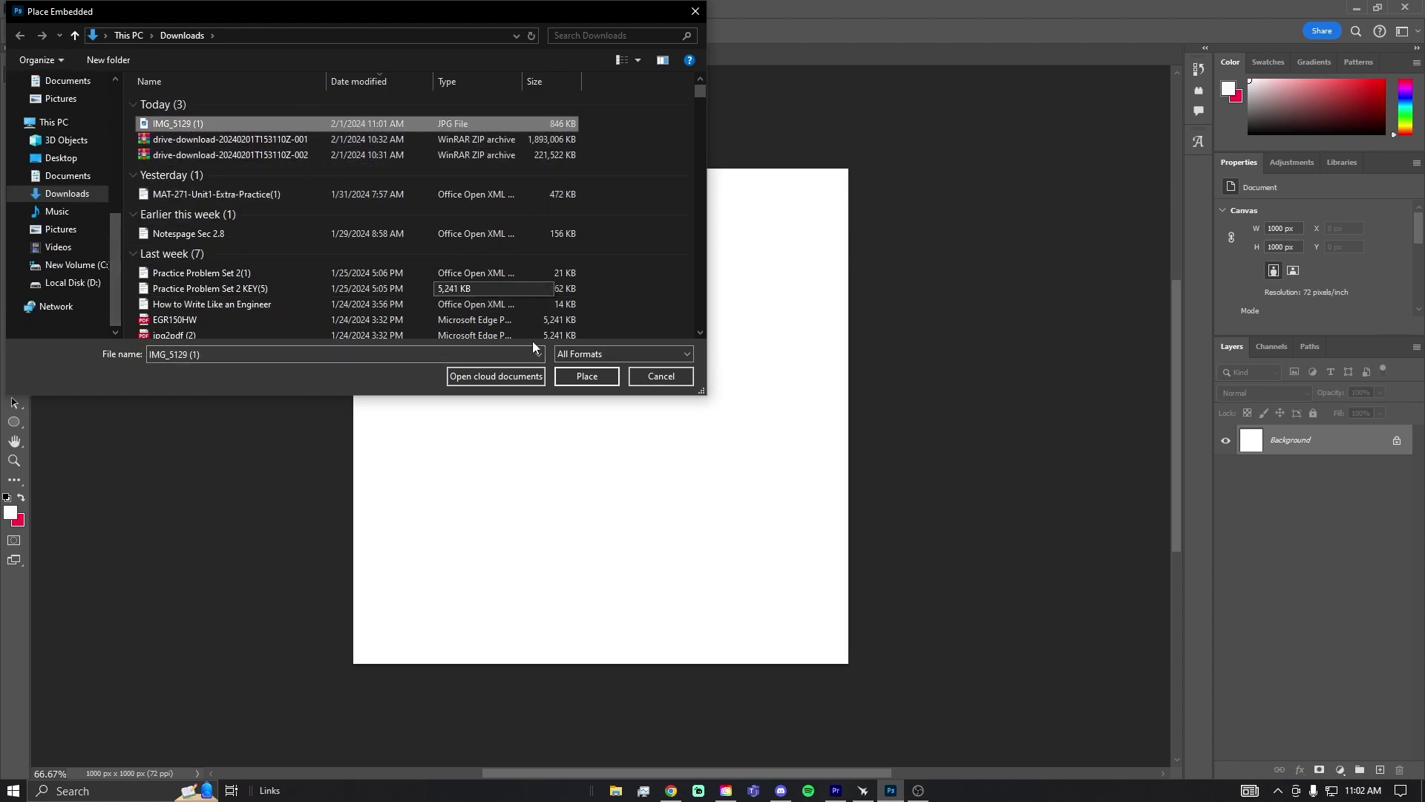
pyautogui.click(579, 375)
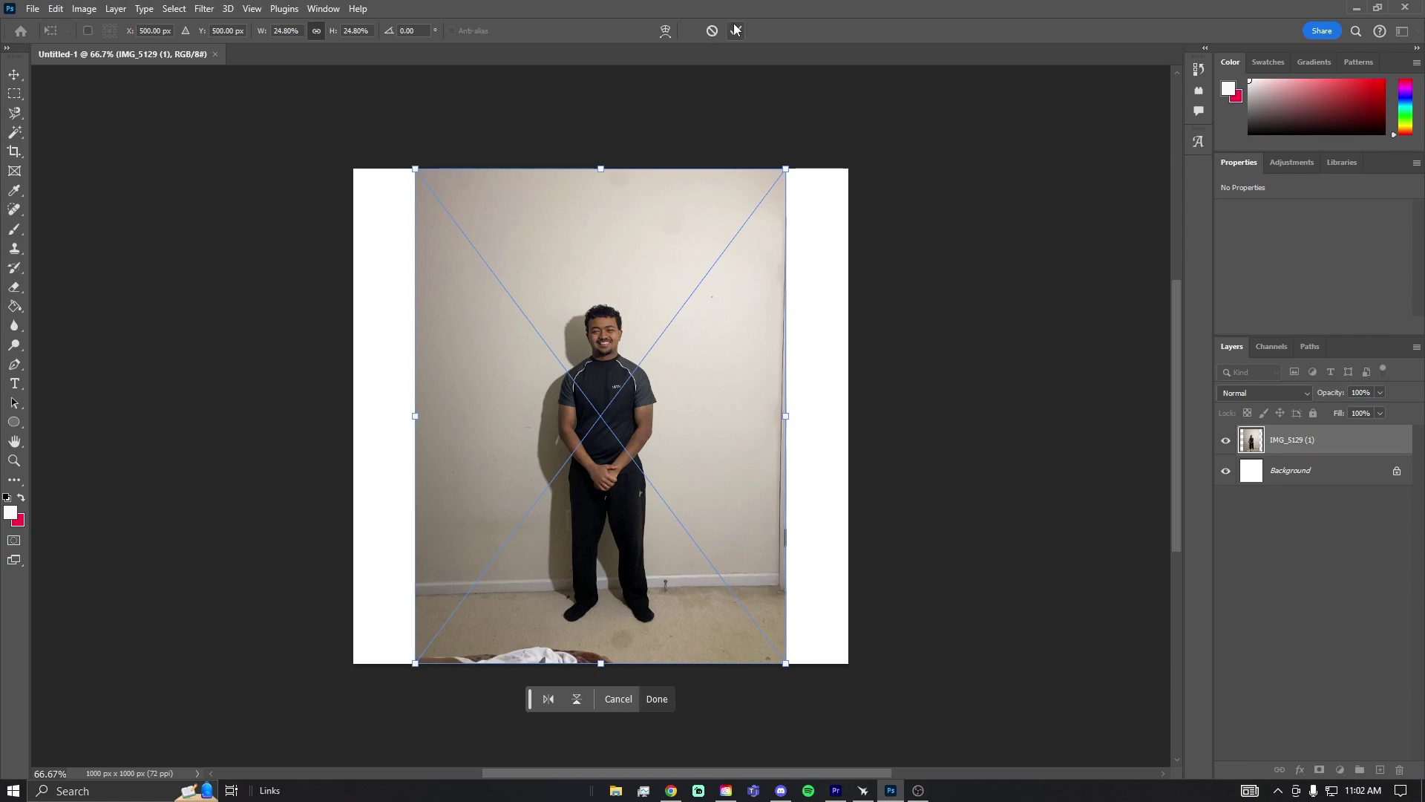
pyautogui.click(735, 30)
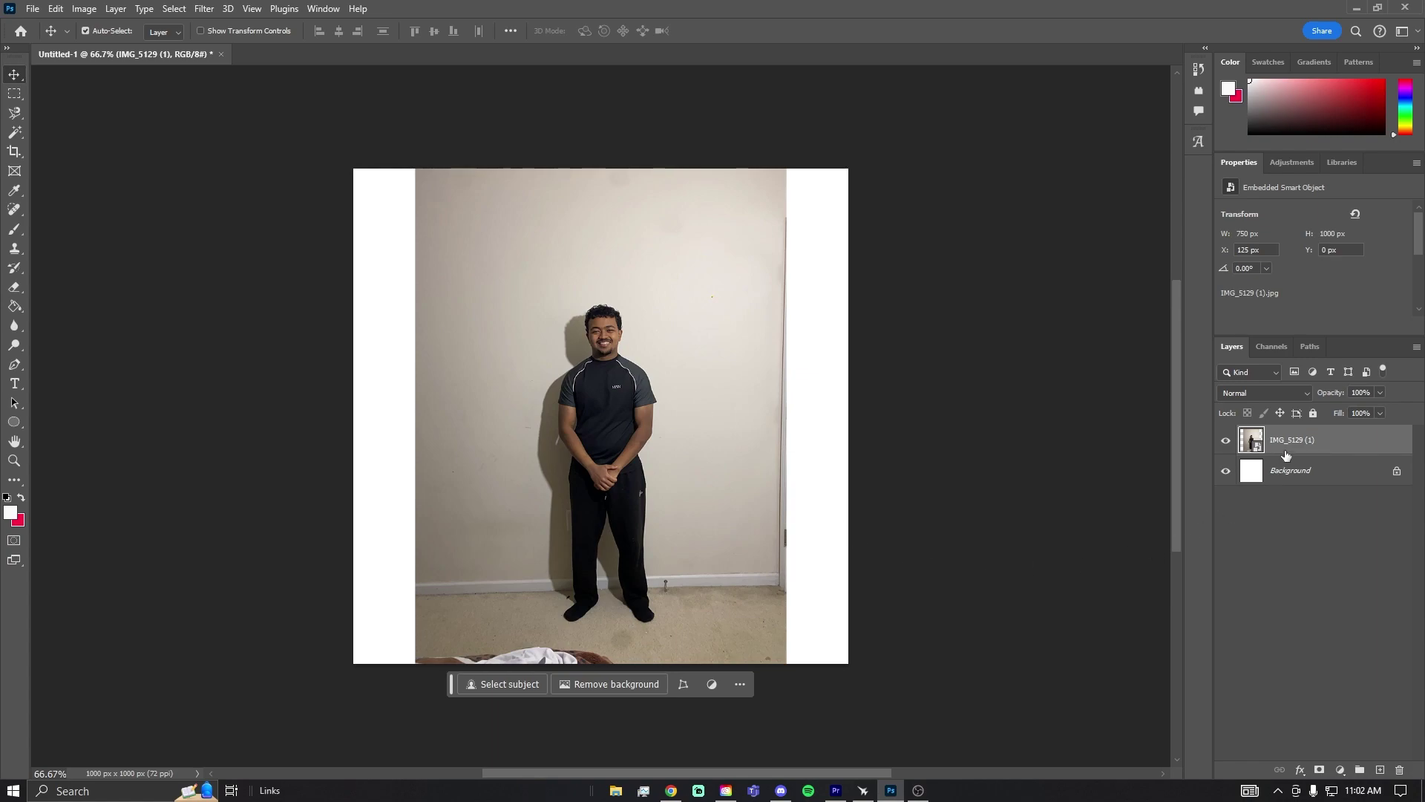
# - Scale the placed photo up to about 53% and position it so the man fills the canvas from head to hips
pyautogui.hotkey('ctrl', 't')
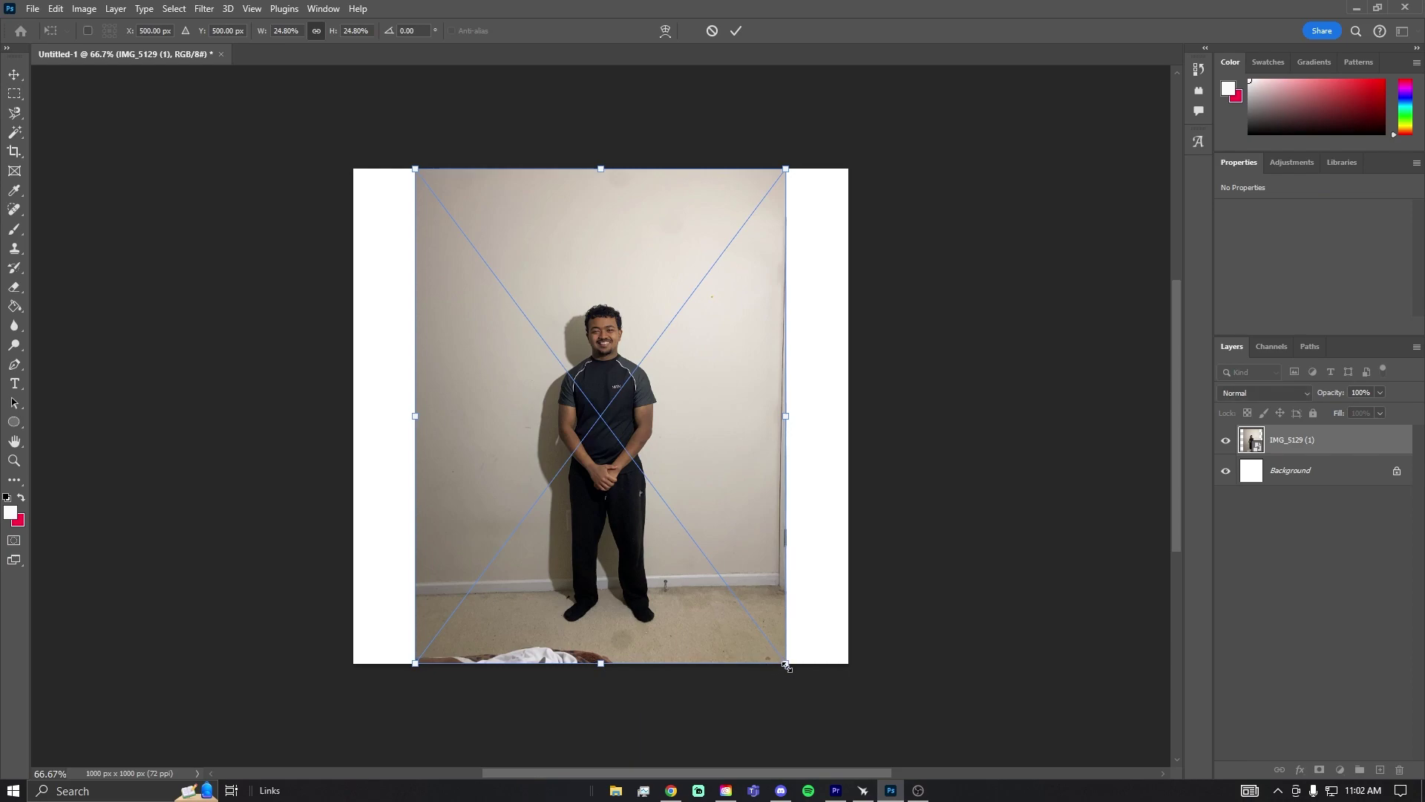
pyautogui.moveTo(786, 663); pyautogui.dragTo(928, 770)
pyautogui.moveTo(853, 556); pyautogui.dragTo(950, 759)
pyautogui.moveTo(859, 528); pyautogui.dragTo(766, 322)
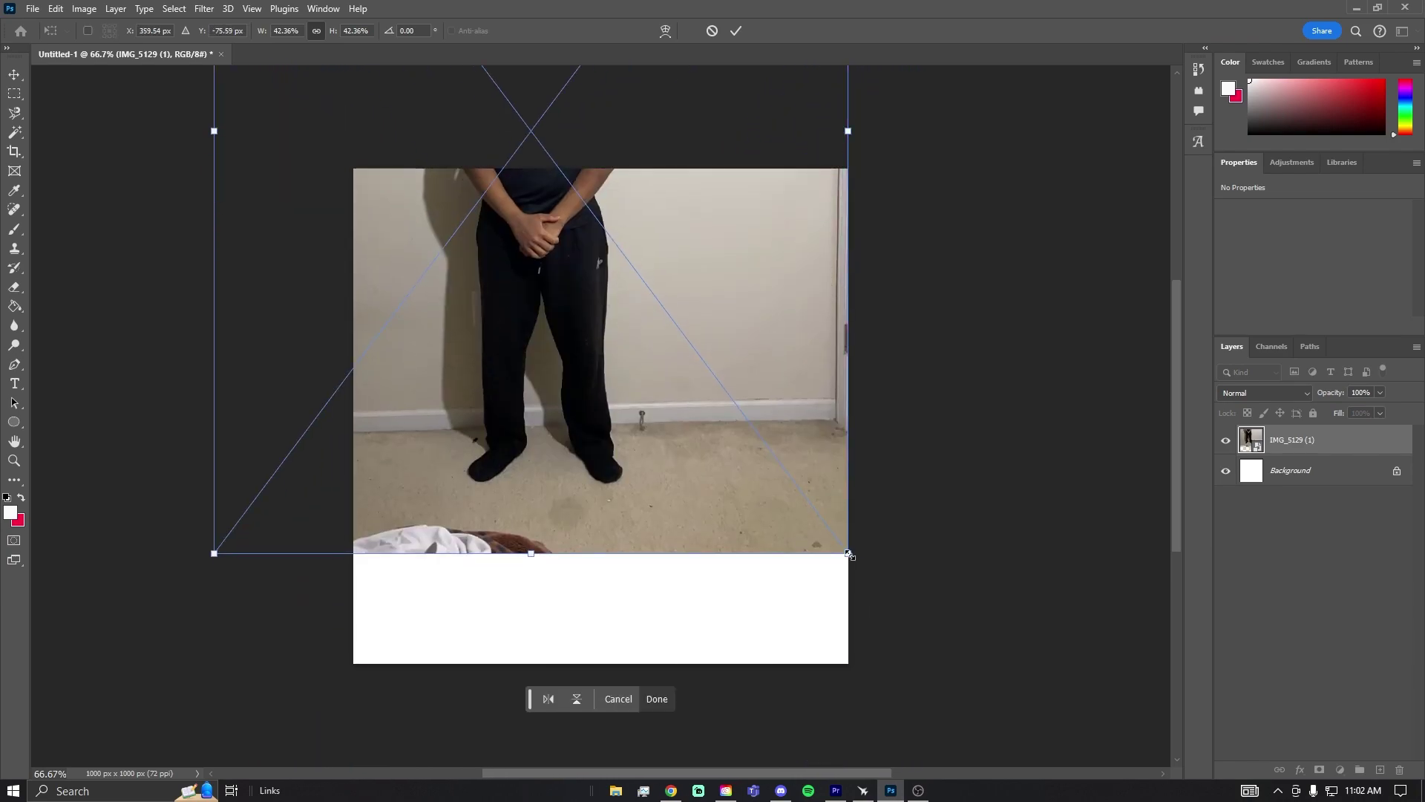
pyautogui.moveTo(843, 550); pyautogui.dragTo(1000, 756)
pyautogui.moveTo(902, 524); pyautogui.dragTo(856, 725)
pyautogui.moveTo(699, 538); pyautogui.dragTo(702, 533)
pyautogui.moveTo(759, 434)
pyautogui.mouseDown()
pyautogui.moveTo(738, 433)
pyautogui.moveTo(751, 433)
pyautogui.mouseUp()
pyautogui.click(736, 31)
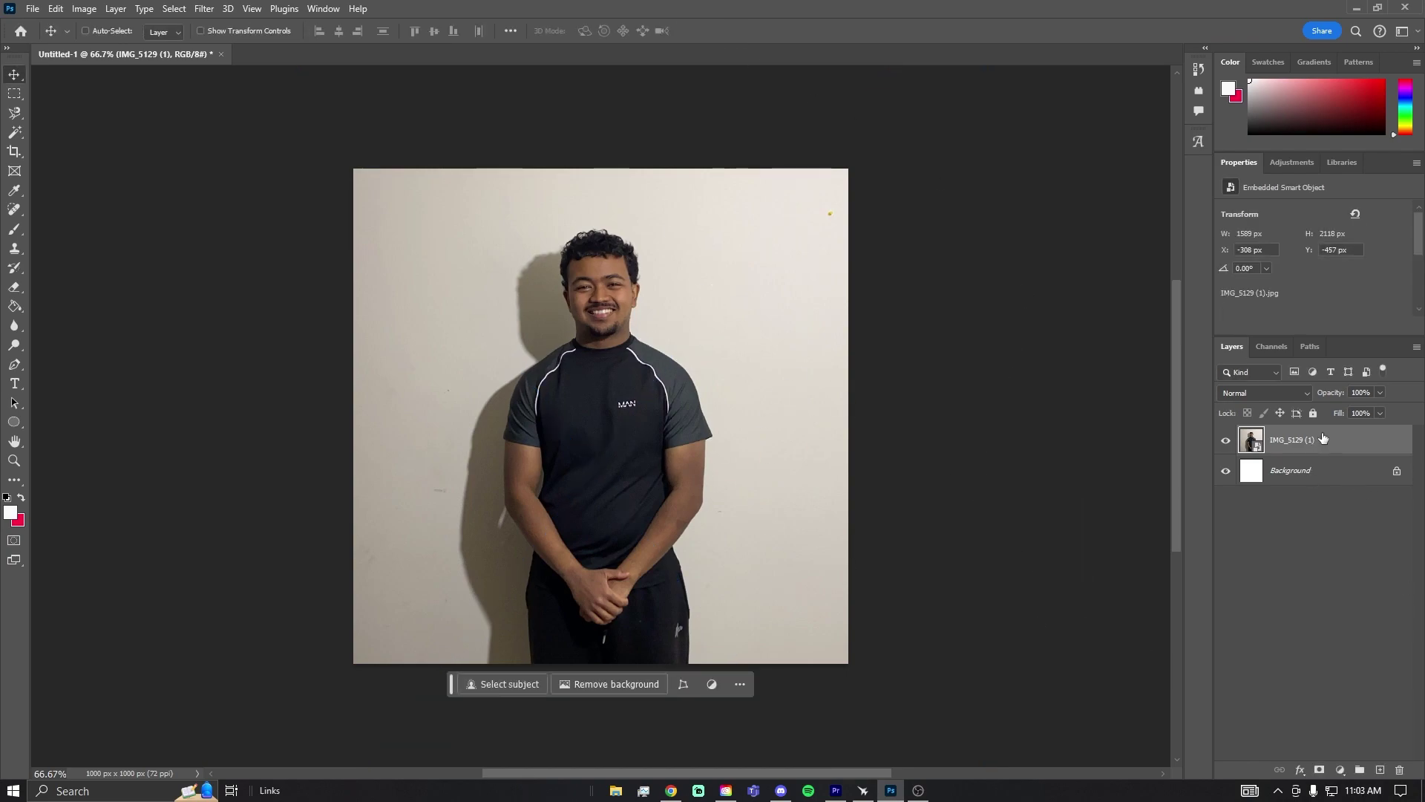
pyautogui.hotkey('ctrl', 't')
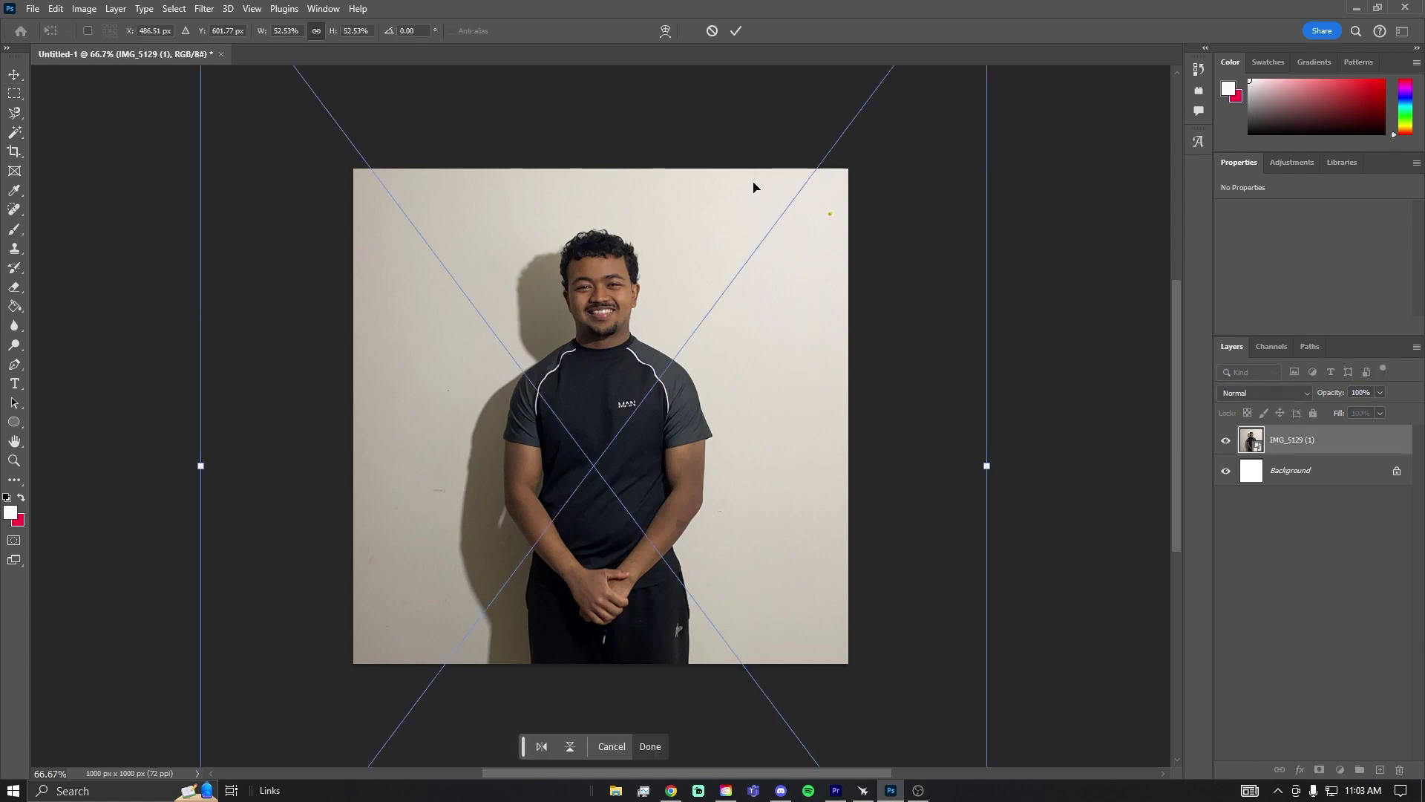
pyautogui.click(735, 30)
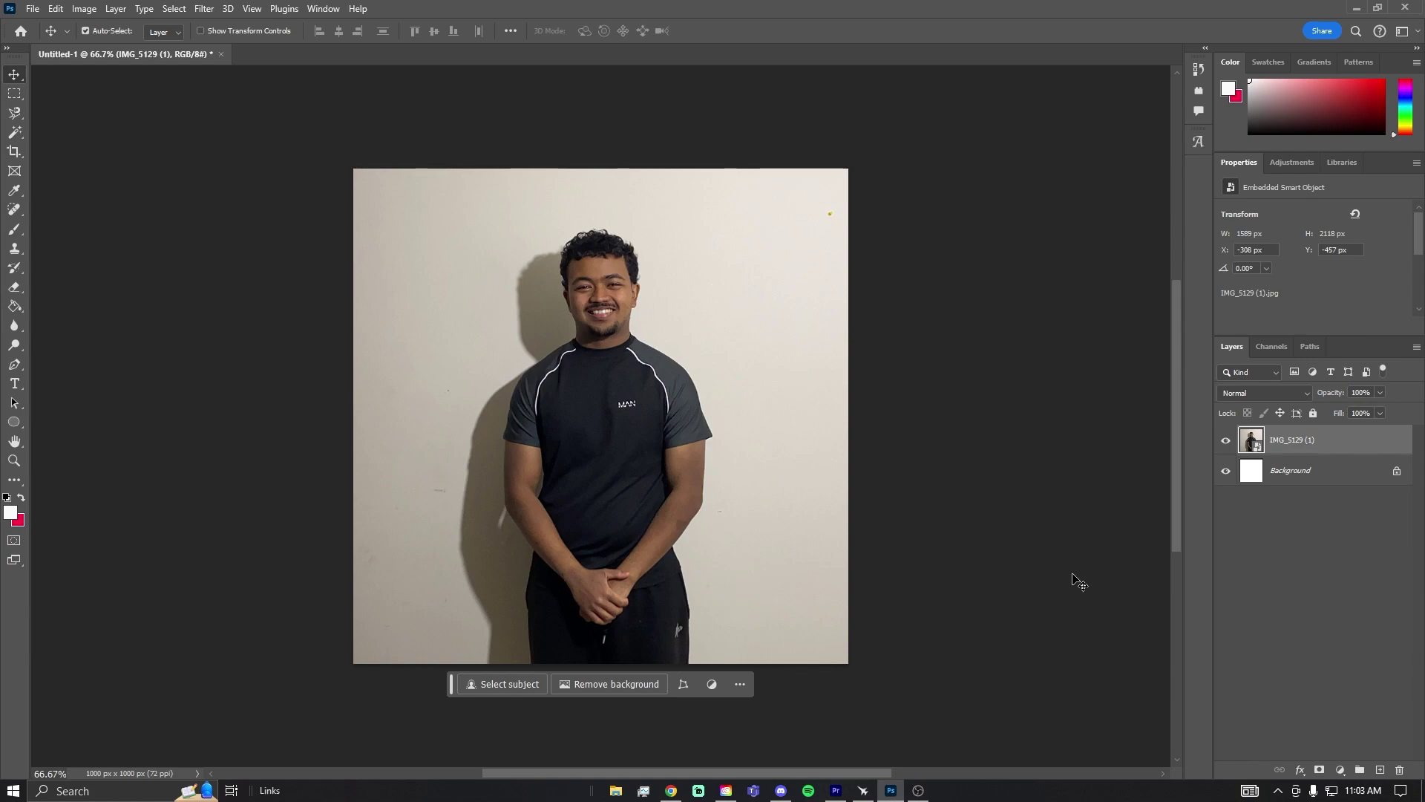
# - Try the automatic background removal on the photo layer and undo it
pyautogui.click(640, 687)
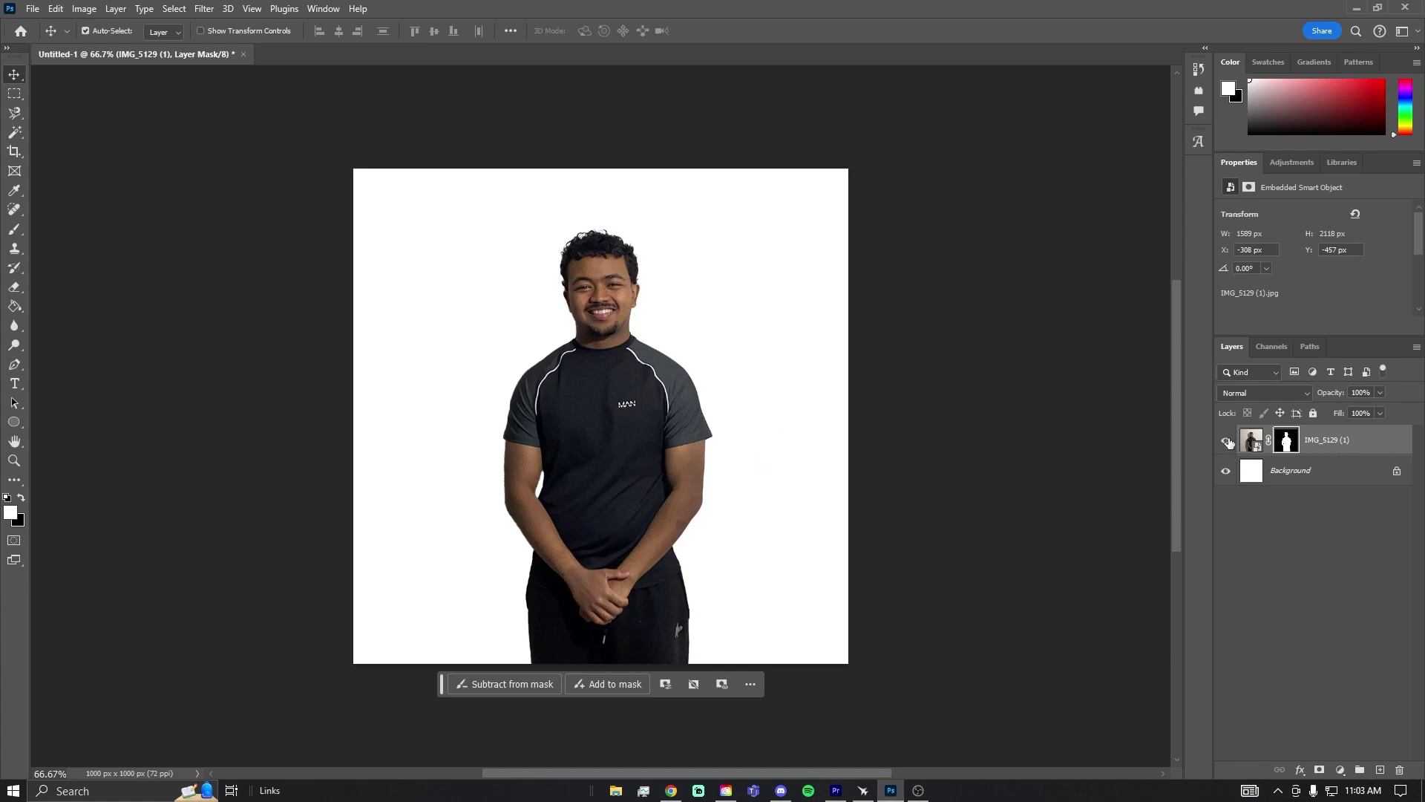
pyautogui.hotkey('ctrl', 'z')
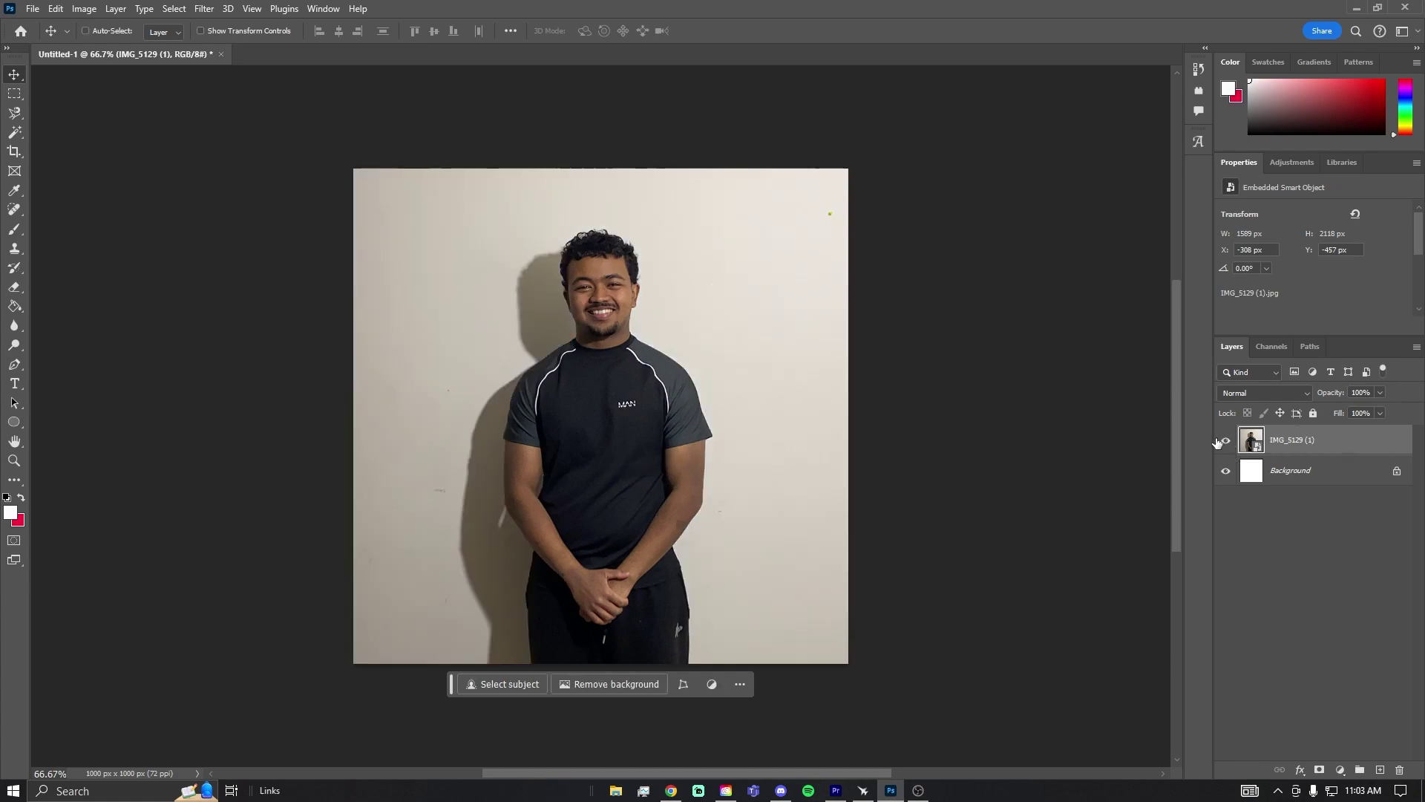
# - Start tracing the man's outline with the Magnetic Lasso at the bottom edge of his trousers
pyautogui.click(15, 115)
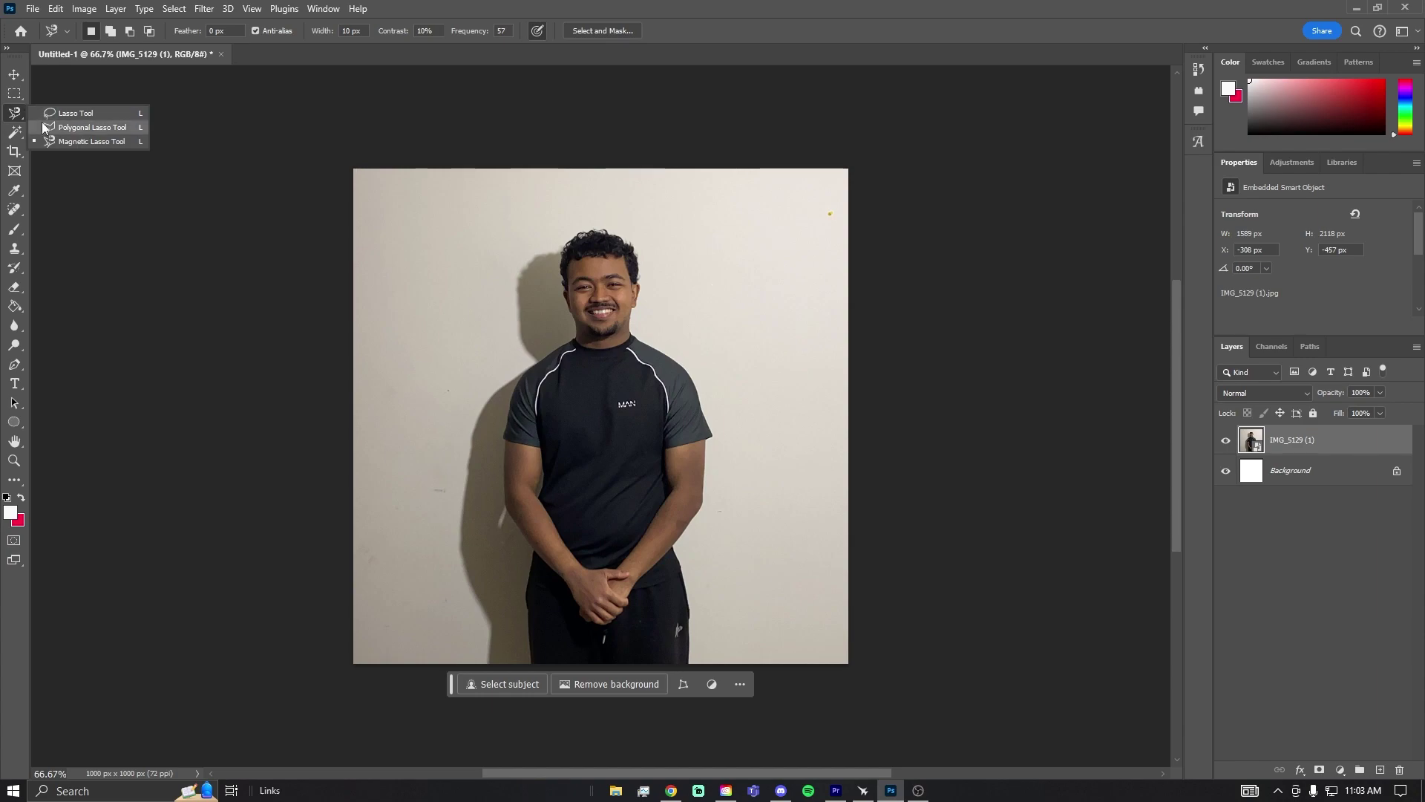
pyautogui.click(103, 142)
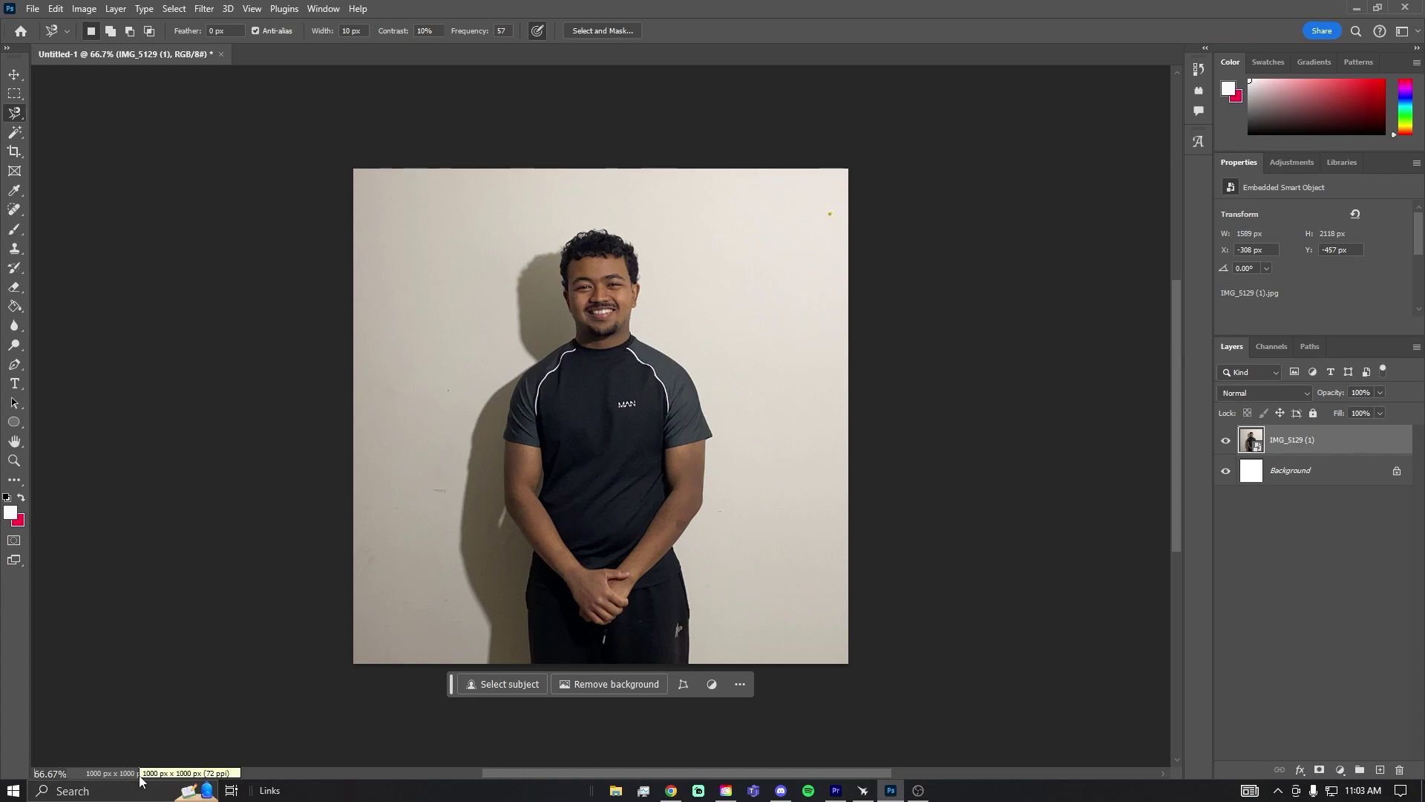
pyautogui.write('1')
pyautogui.press('Return')
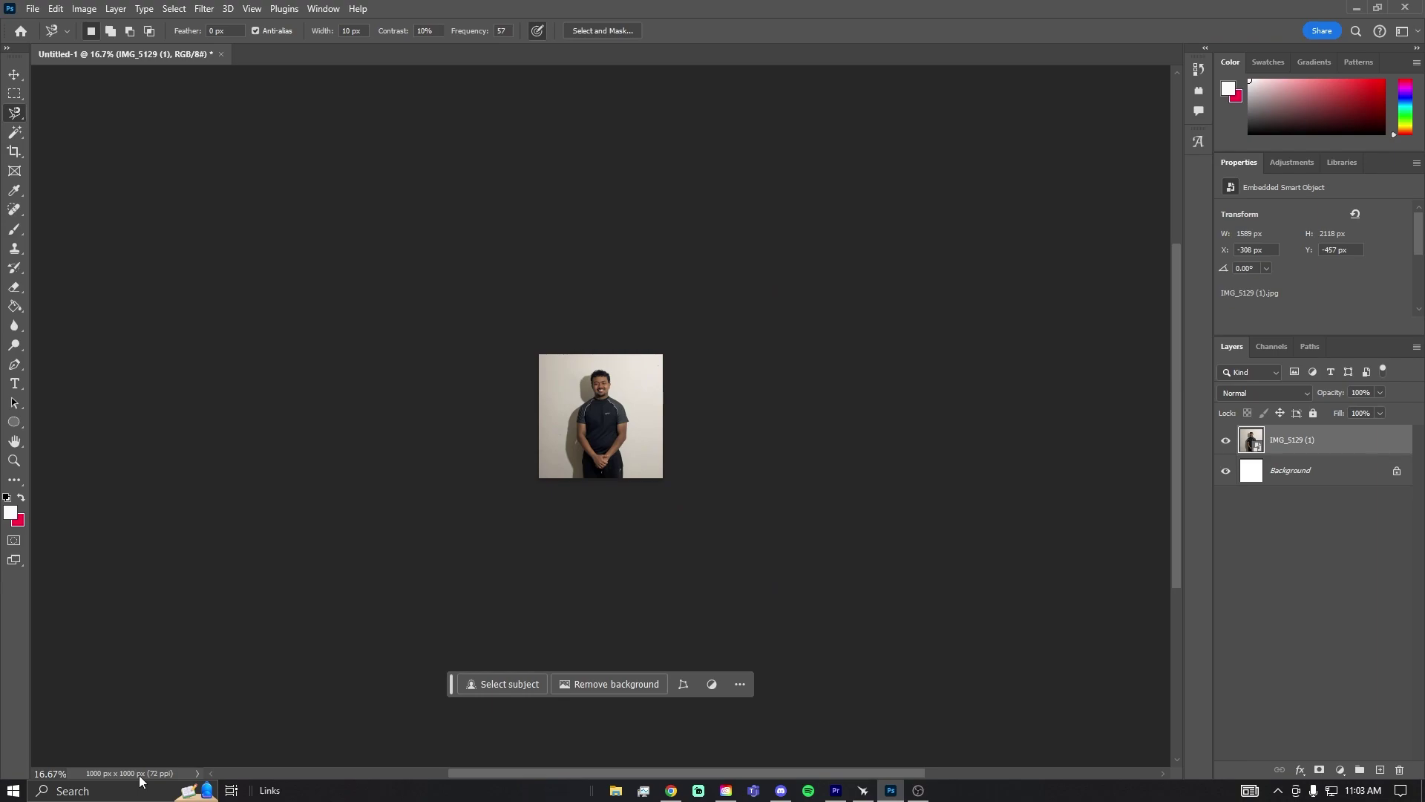
pyautogui.write('1')
pyautogui.press('Return')
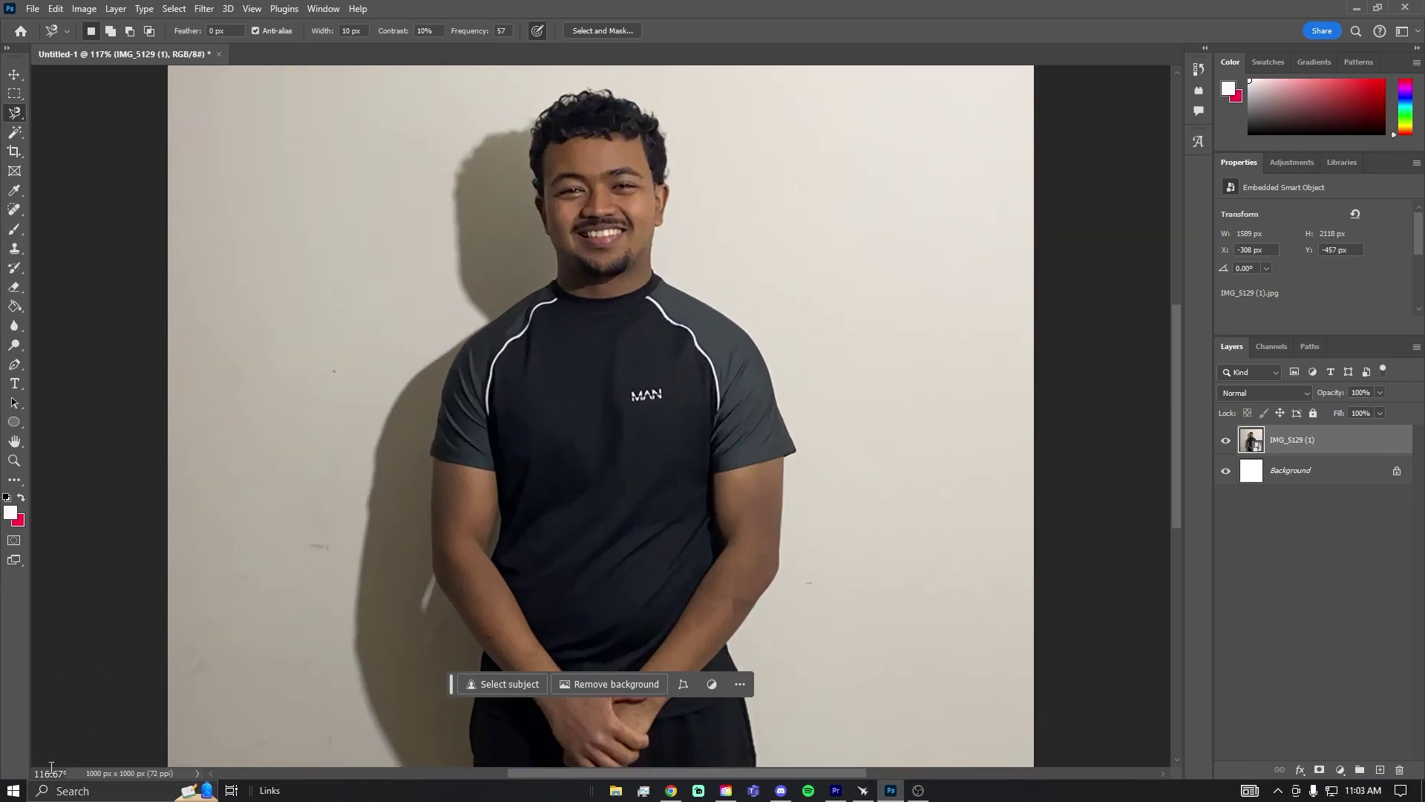
pyautogui.scroll(-2, 795, 542)
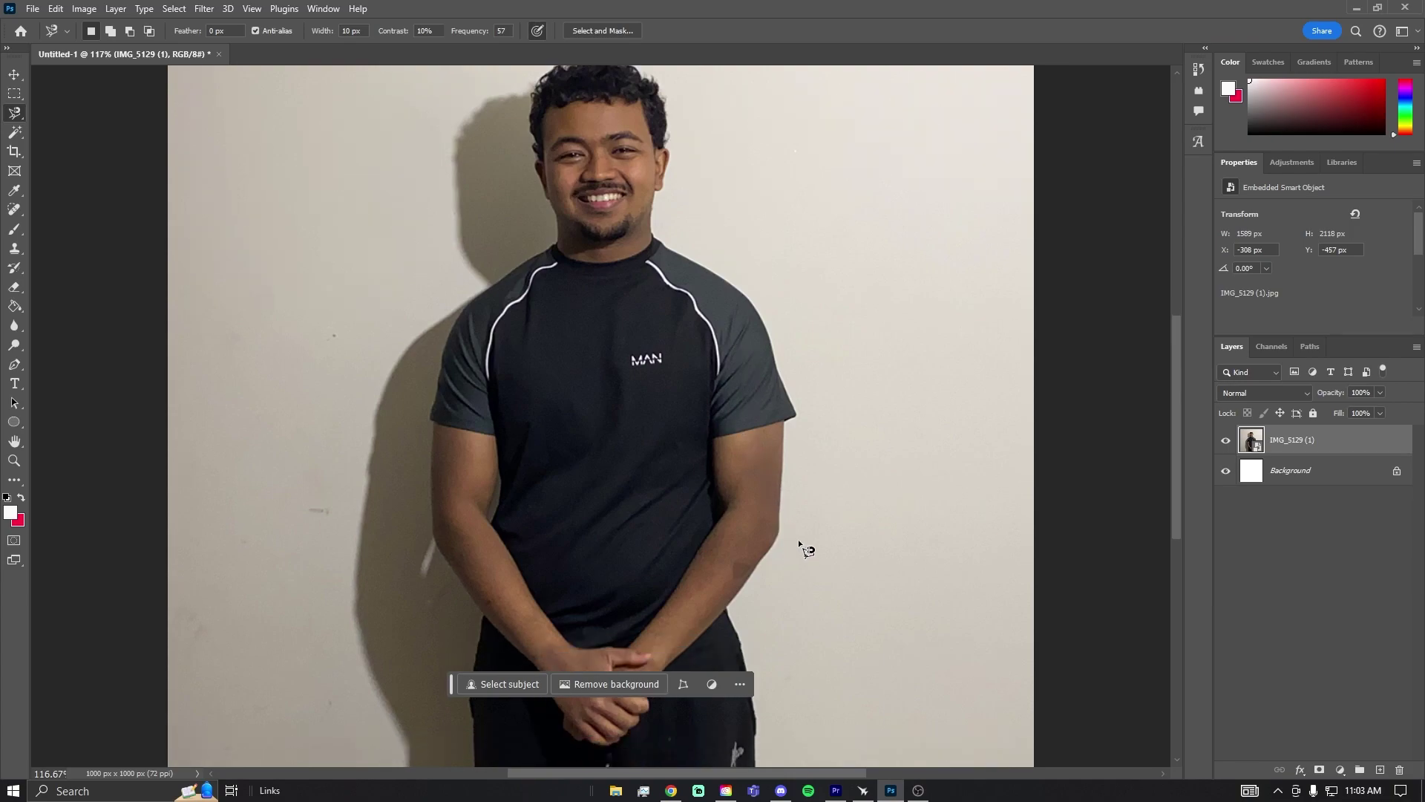
pyautogui.scroll(-2, 952, 533)
pyautogui.scroll(1, 1097, 578)
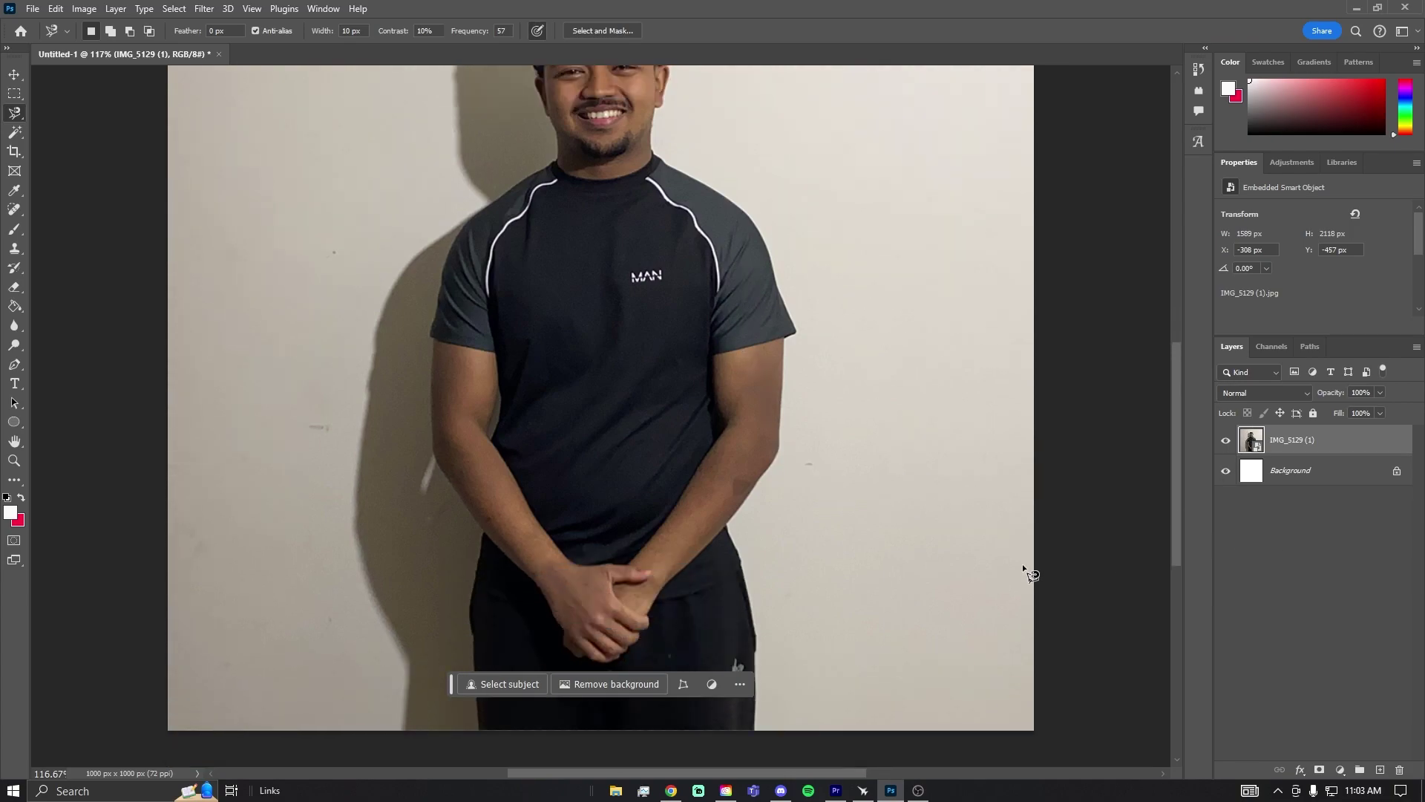
pyautogui.click(755, 729)
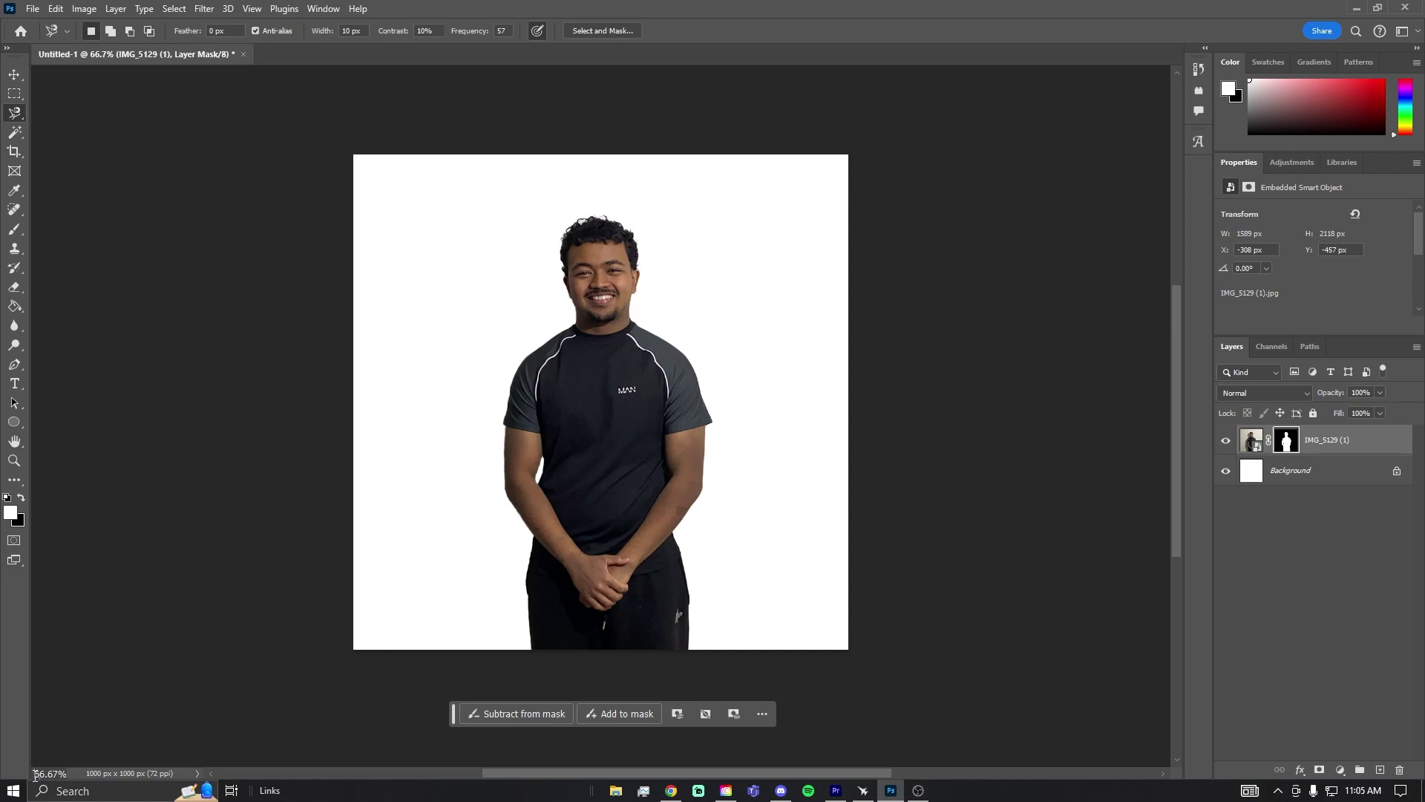
# - Add a new empty layer above the masked photo layer
pyautogui.hotkey('ctrl', '+')
pyautogui.hotkey('ctrl', '+')
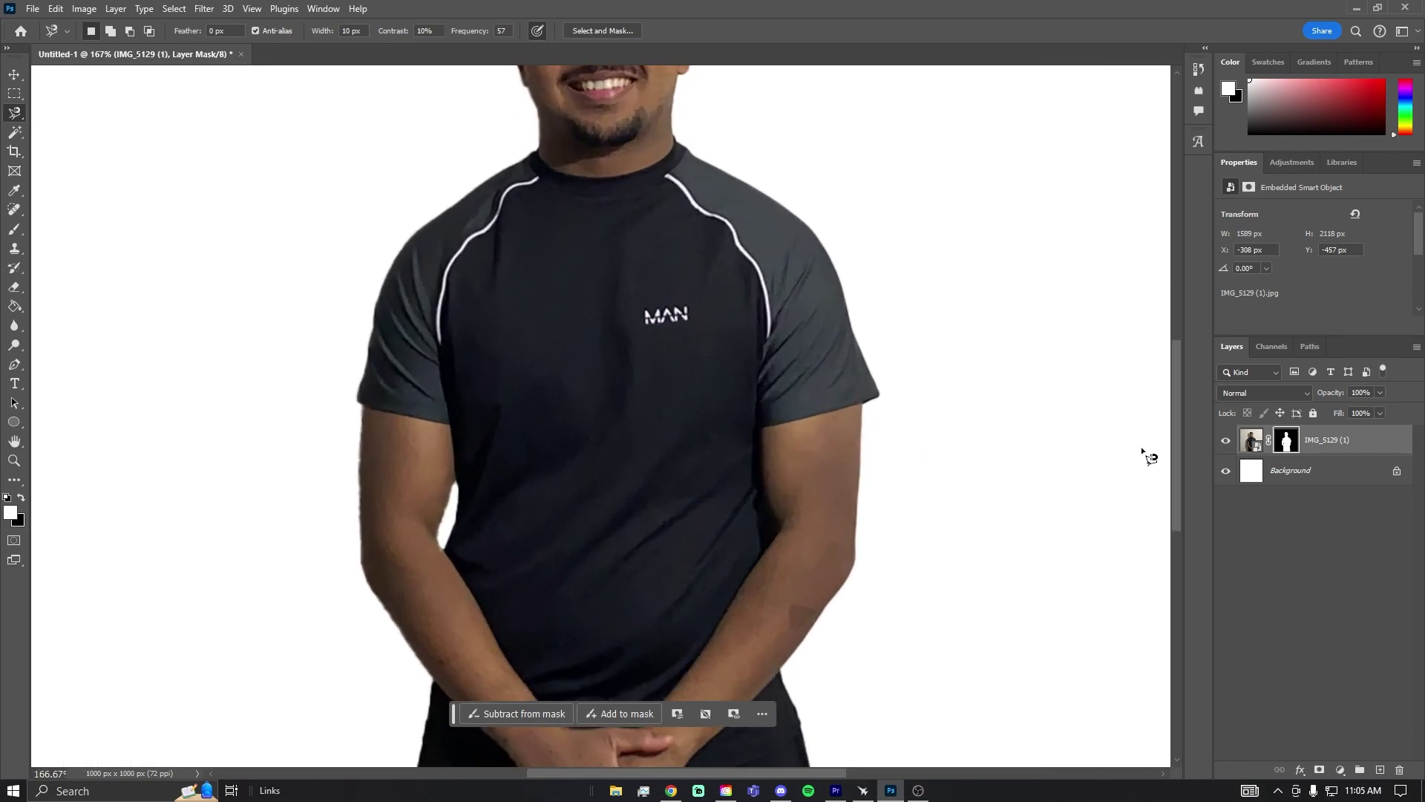
pyautogui.click(1379, 770)
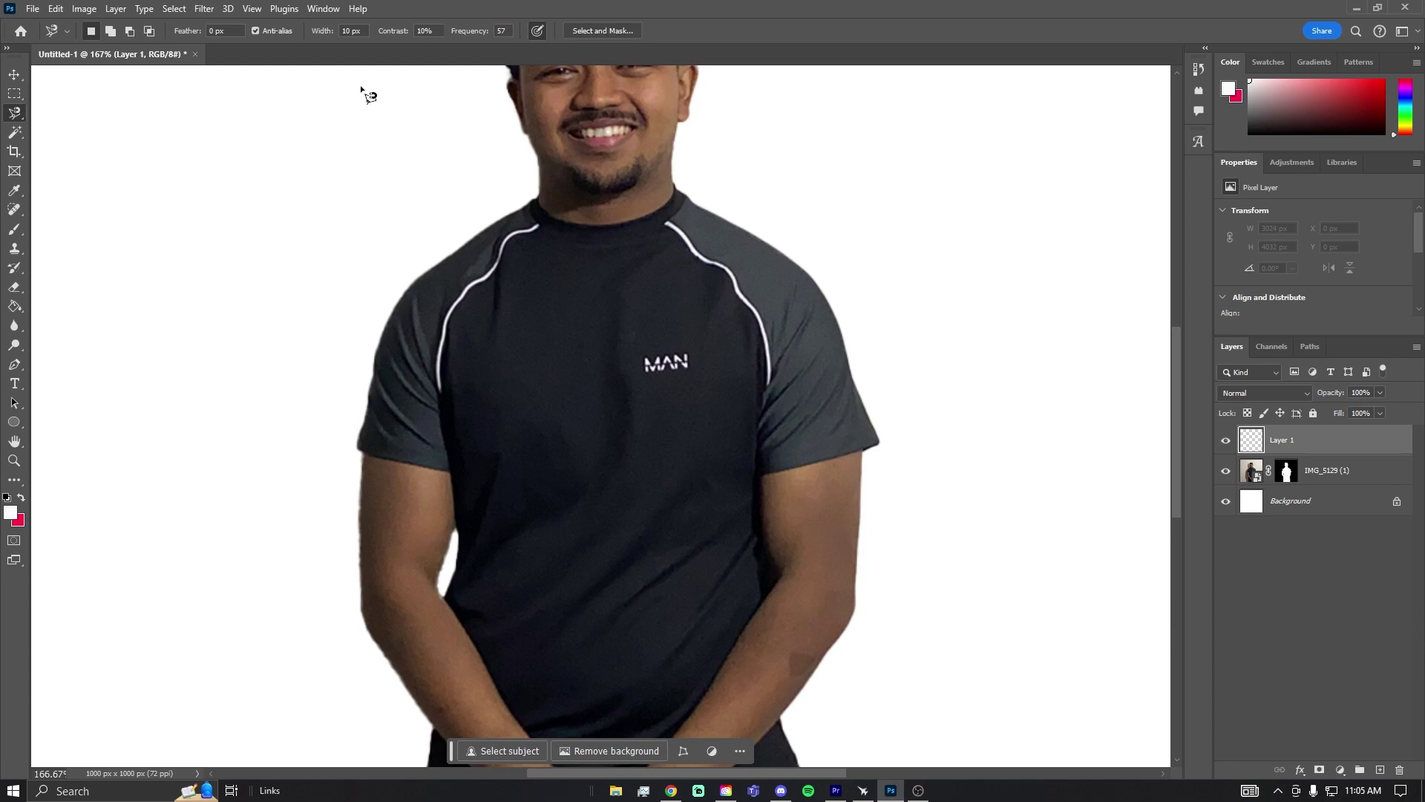
pyautogui.click(115, 9)
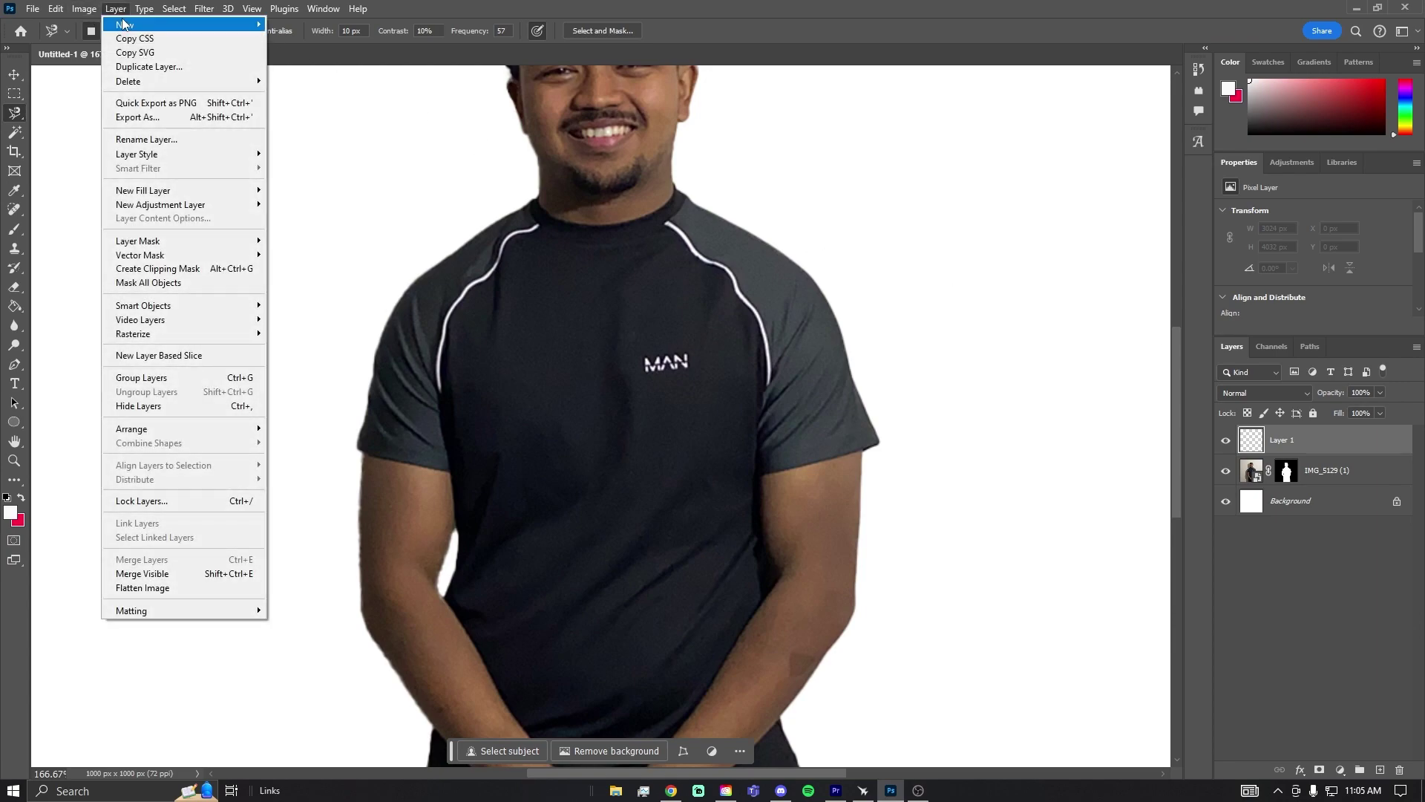
pyautogui.moveTo(127, 26)
pyautogui.click(290, 25)
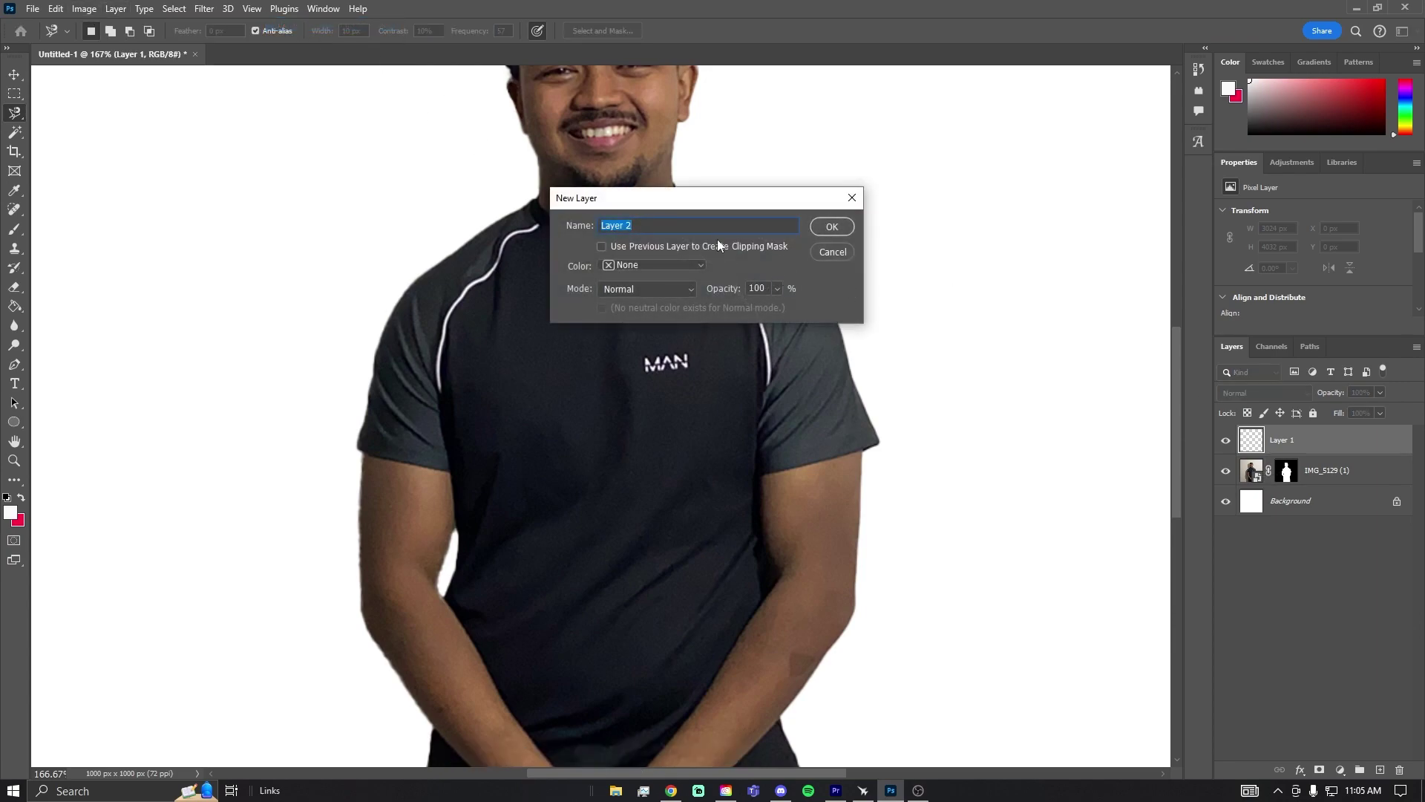
pyautogui.click(828, 227)
pyautogui.hotkey('ctrl', 'z')
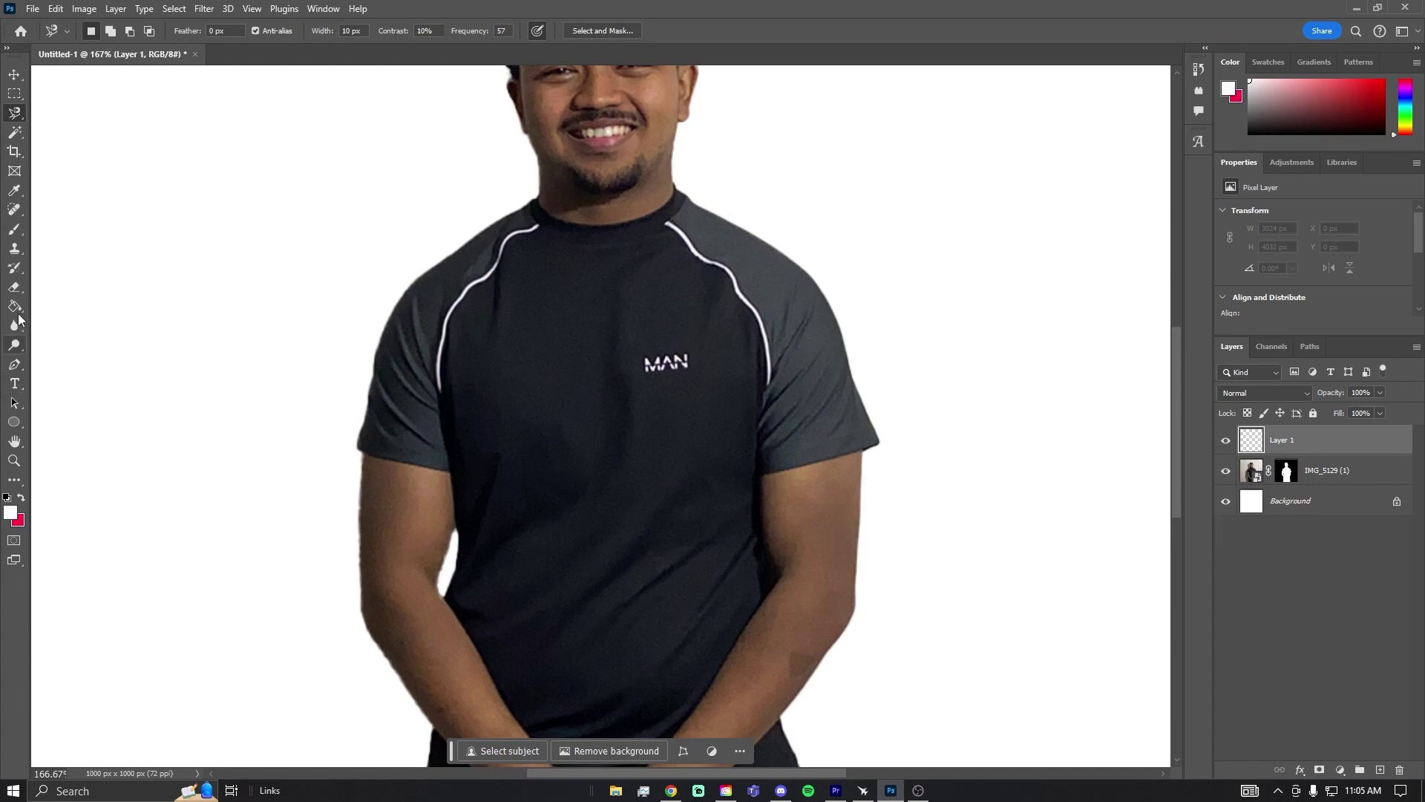
# - Sample the dark shirt colour beside the MAN logo and brush over the logo on the new layer
pyautogui.press('i')
pyautogui.click(688, 370)
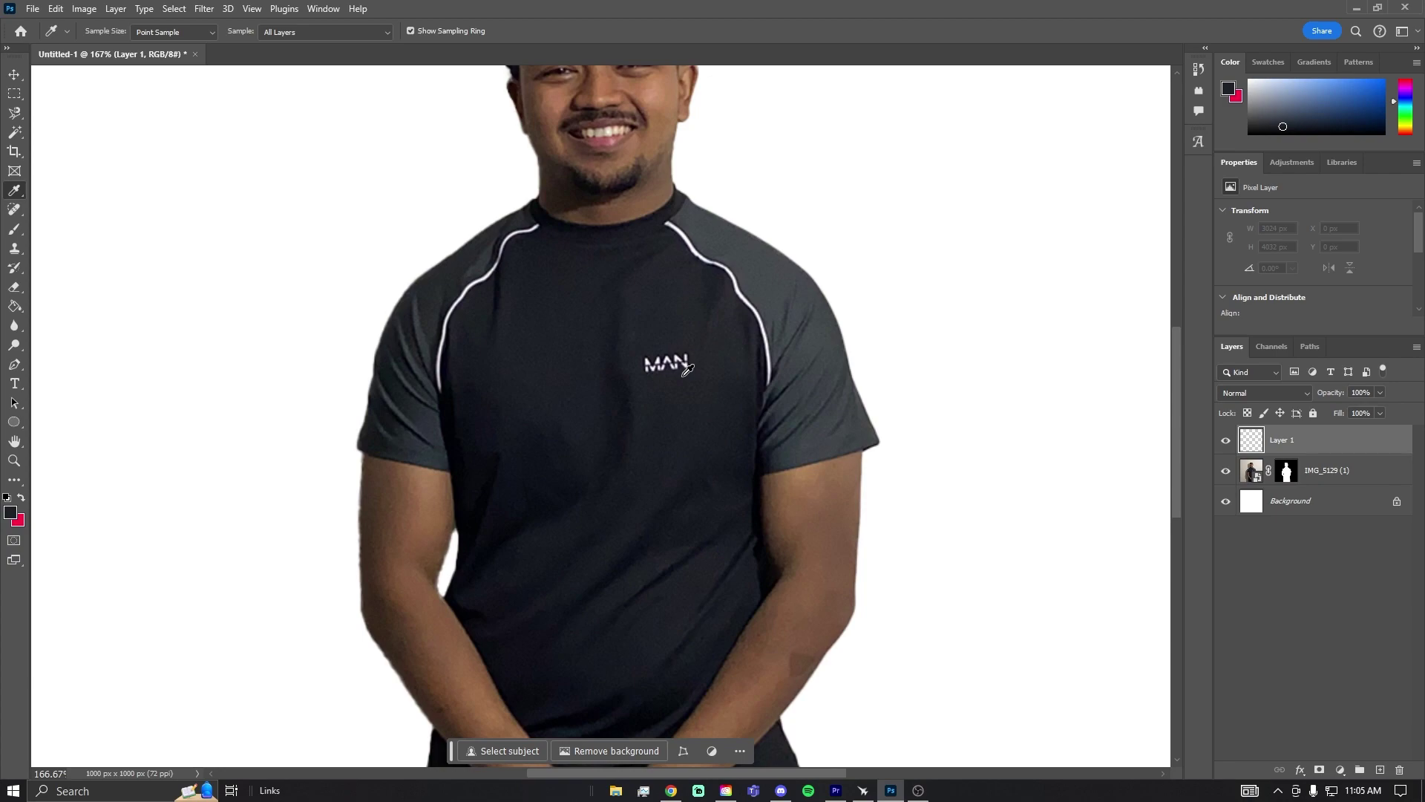
pyautogui.press('b')
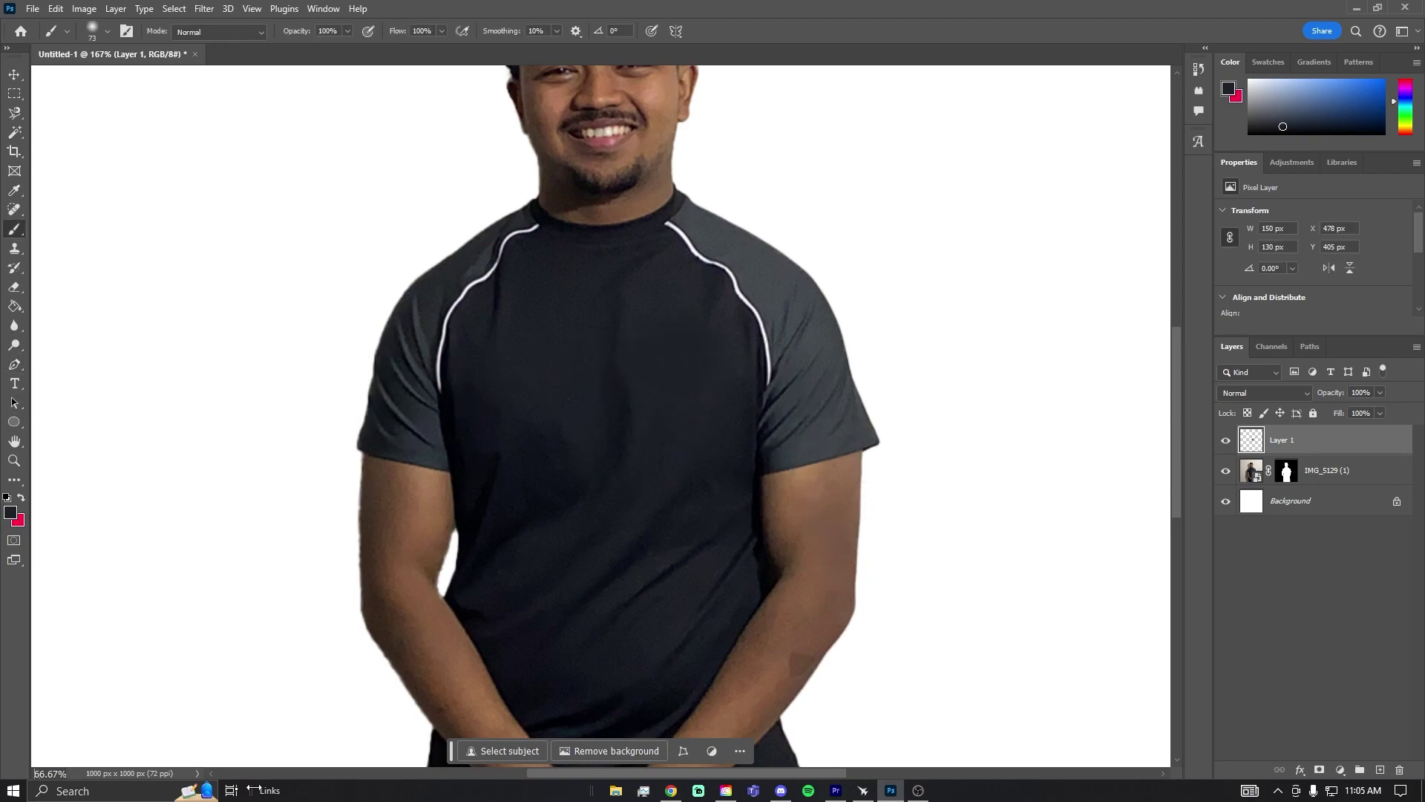
pyautogui.hotkey('ctrl', '-')
pyautogui.hotkey('ctrl', '-')
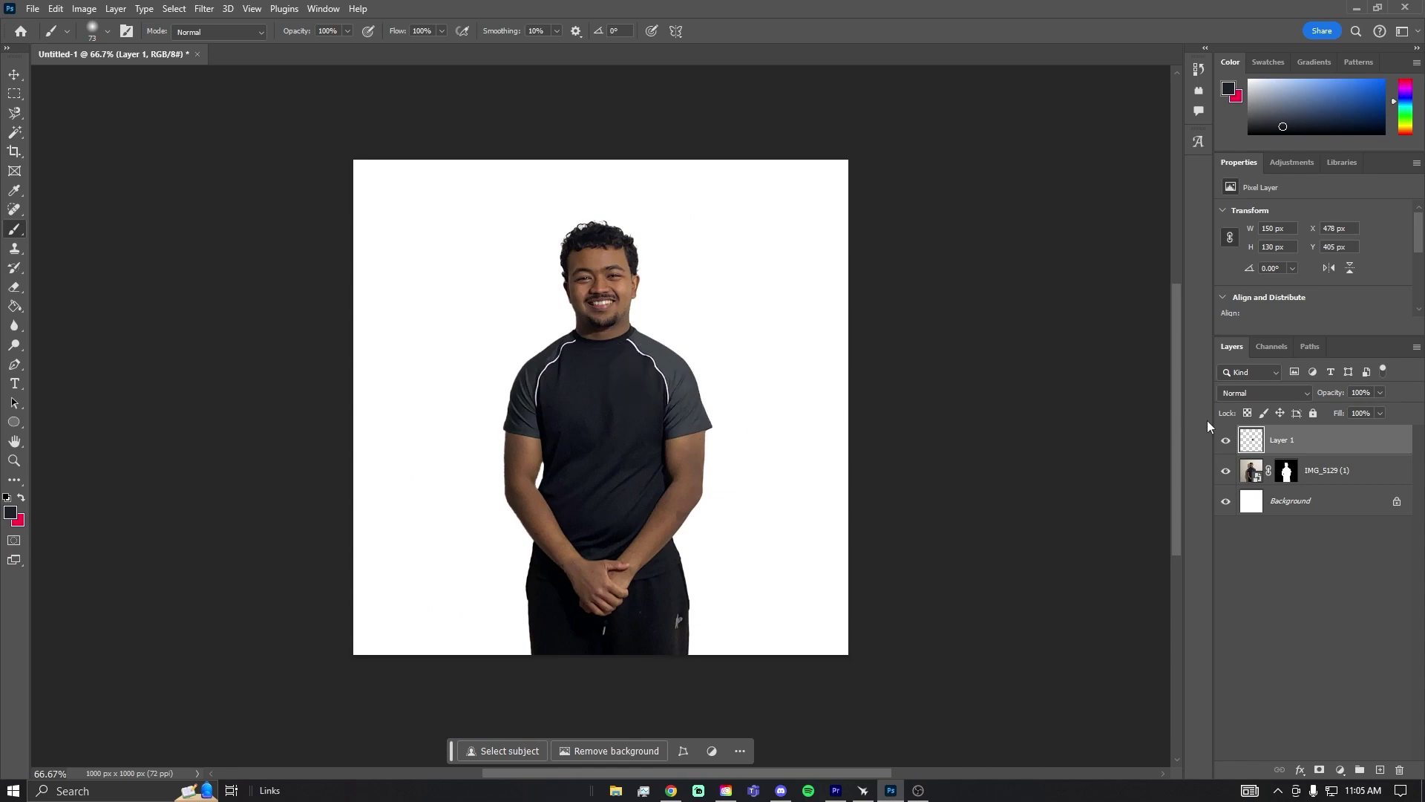
pyautogui.click(1302, 395)
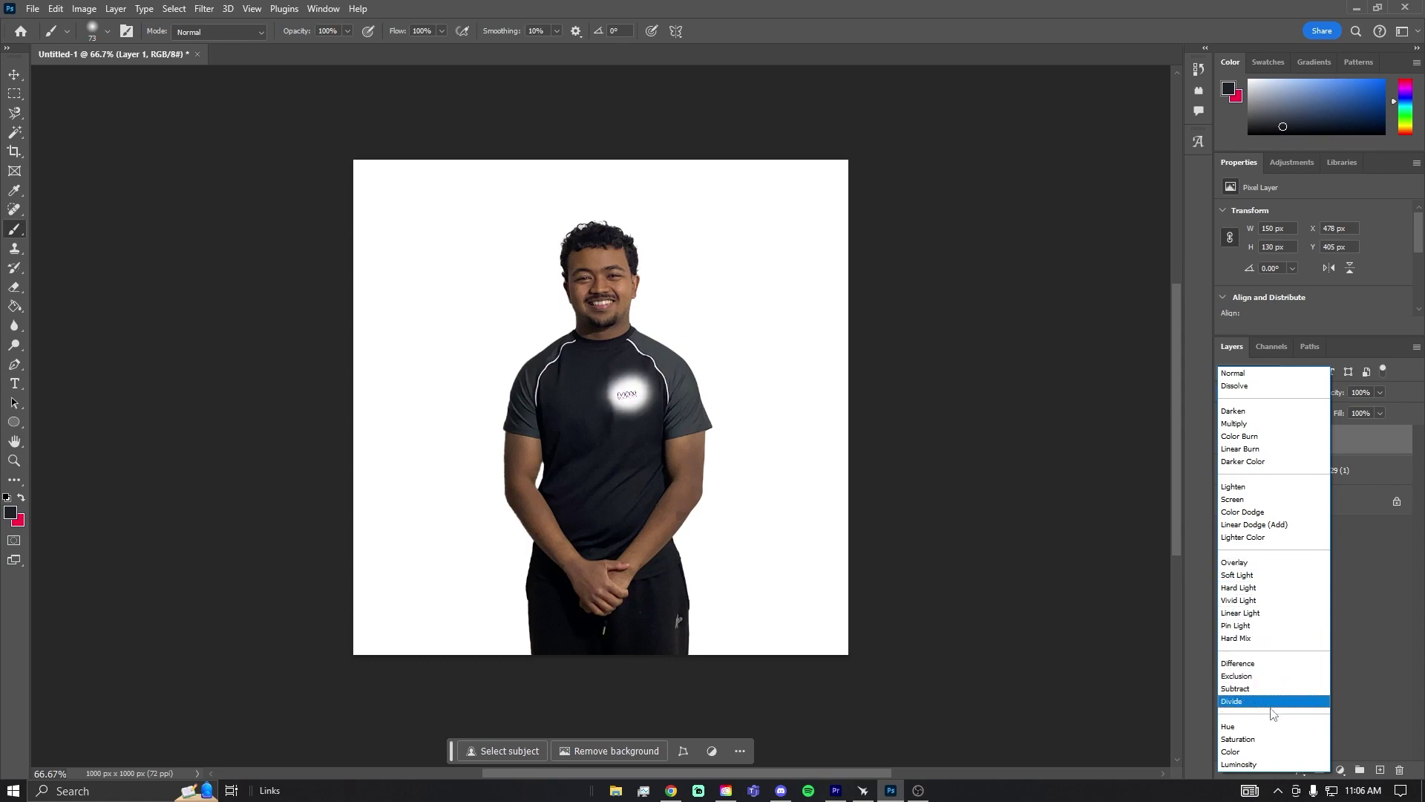
pyautogui.click(1400, 618)
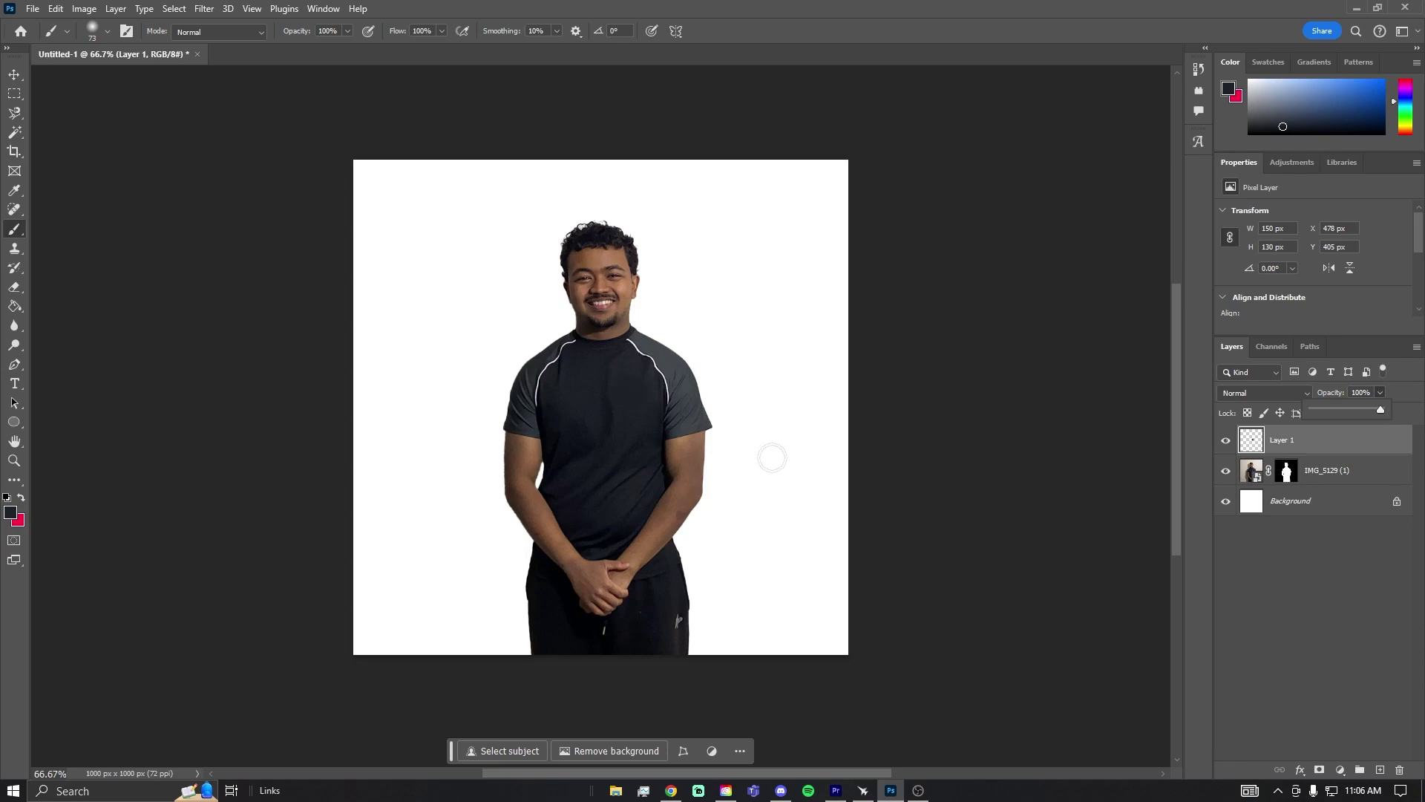
pyautogui.rightClick(1297, 455)
pyautogui.click(1347, 454)
pyautogui.click(203, 8)
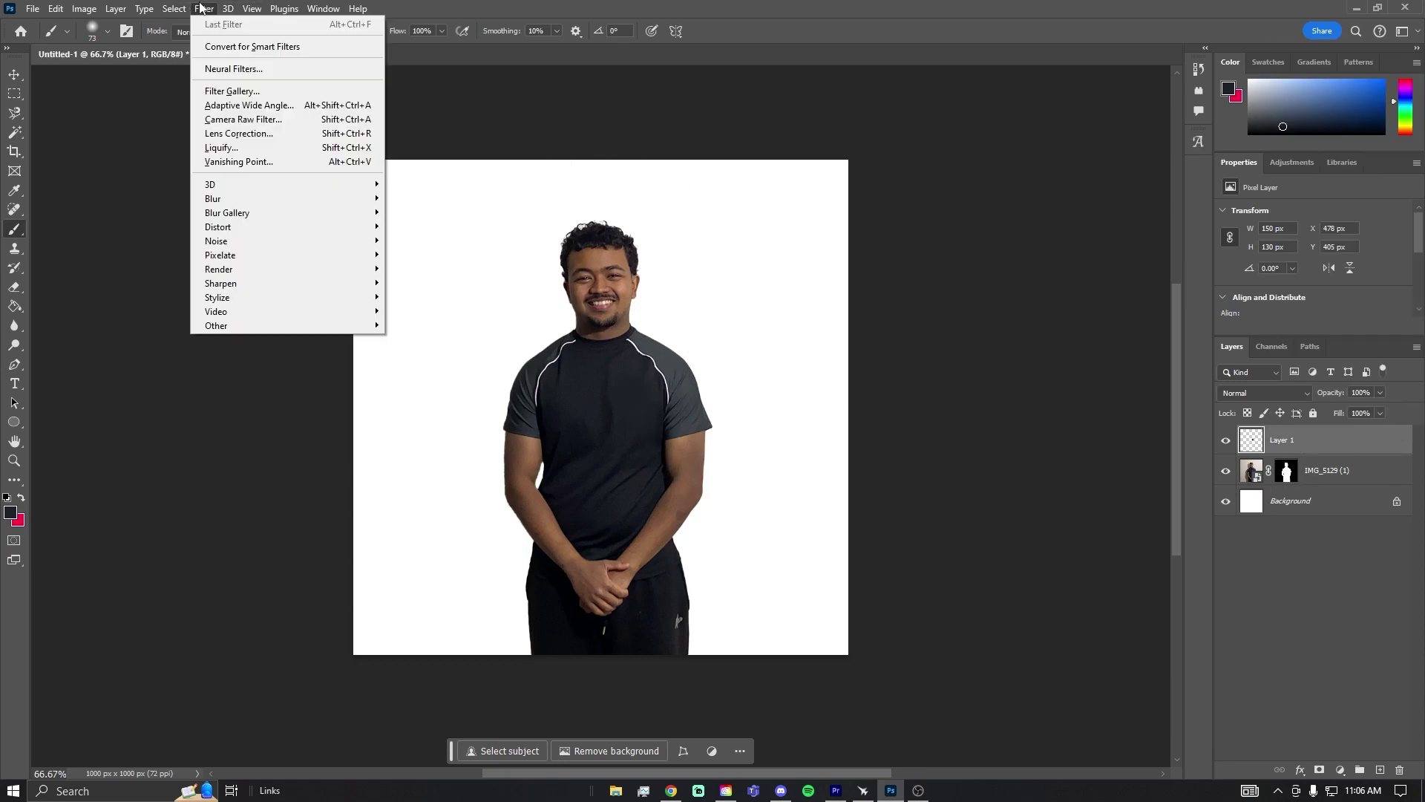
pyautogui.click(802, 438)
pyautogui.press('v')
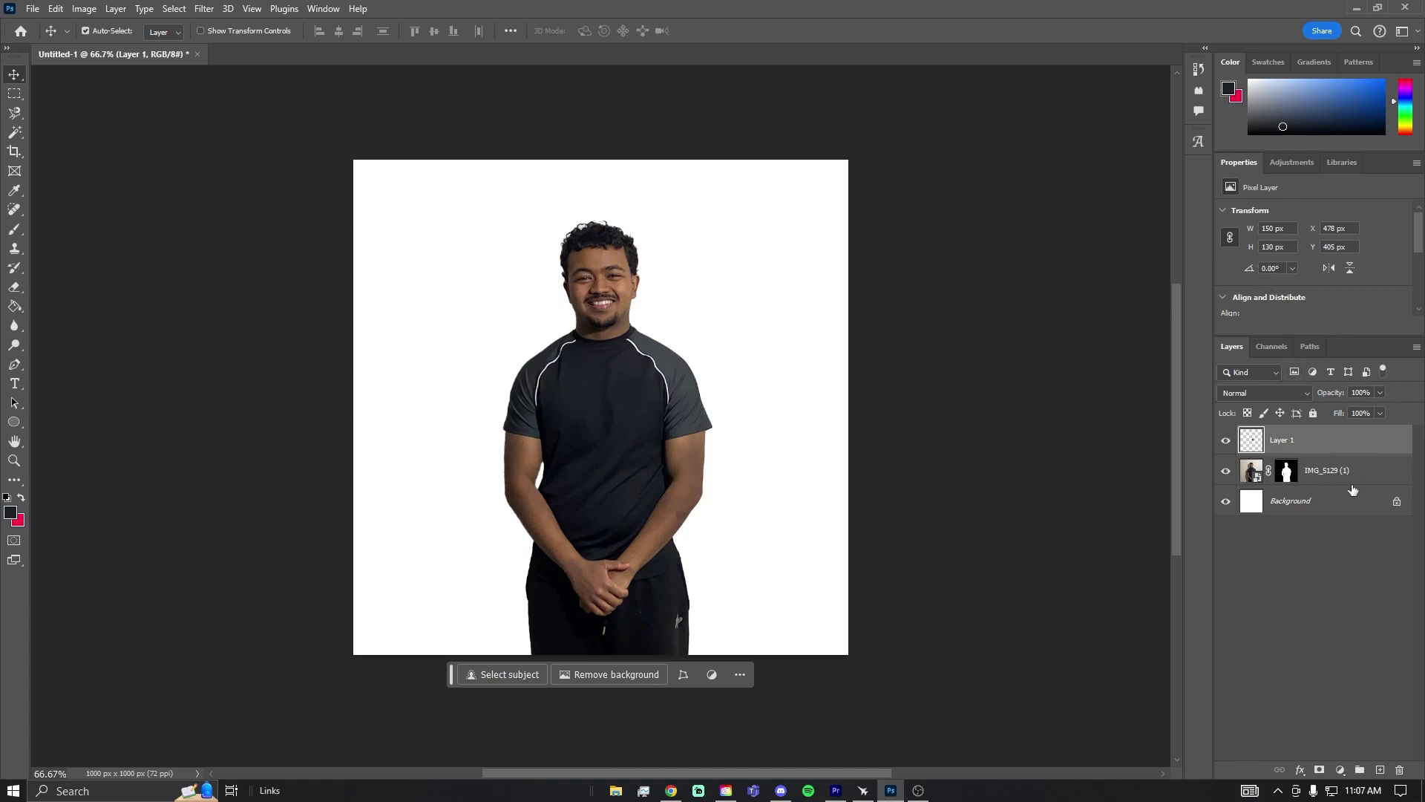
# - Apply the Portraits black-and-white adjustment preset above the retouched layers
pyautogui.click(1292, 162)
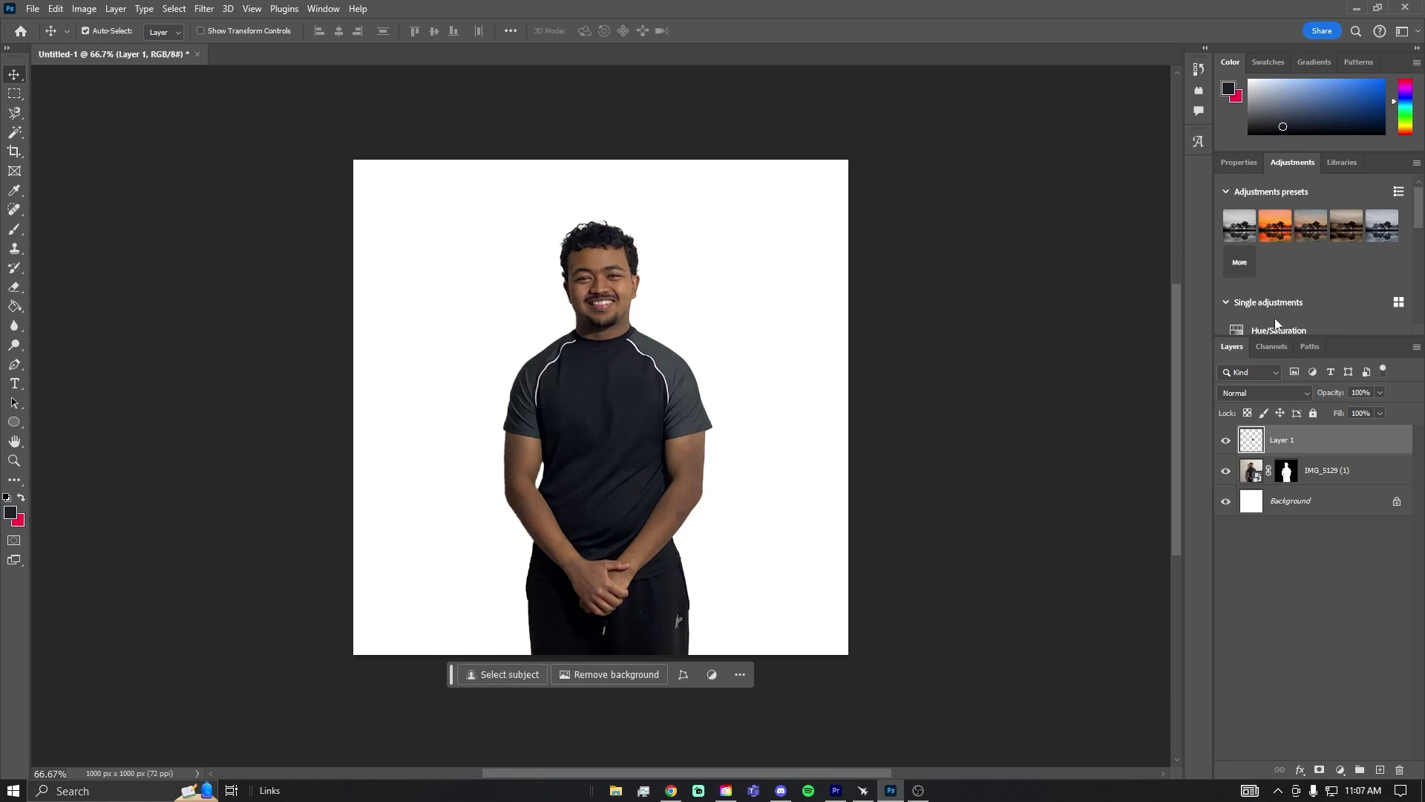
pyautogui.scroll(-3, 1307, 304)
pyautogui.scroll(3, 1306, 304)
pyautogui.click(1345, 225)
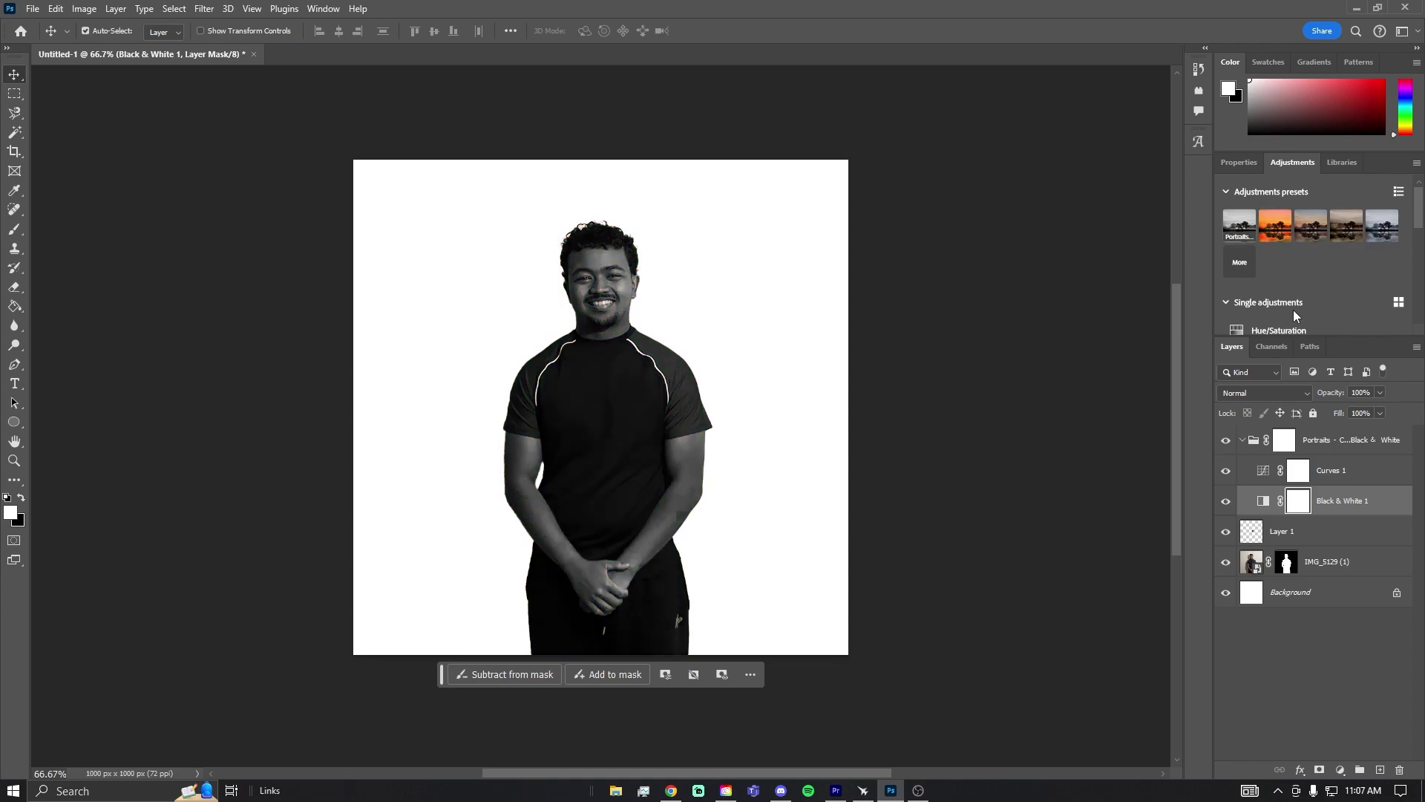
# - Compare the portrait with and without the Portraits black-and-white group by toggling the group's visibility
pyautogui.click(1226, 441)
pyautogui.click(1225, 441)
pyautogui.click(1226, 441)
pyautogui.click(1225, 441)
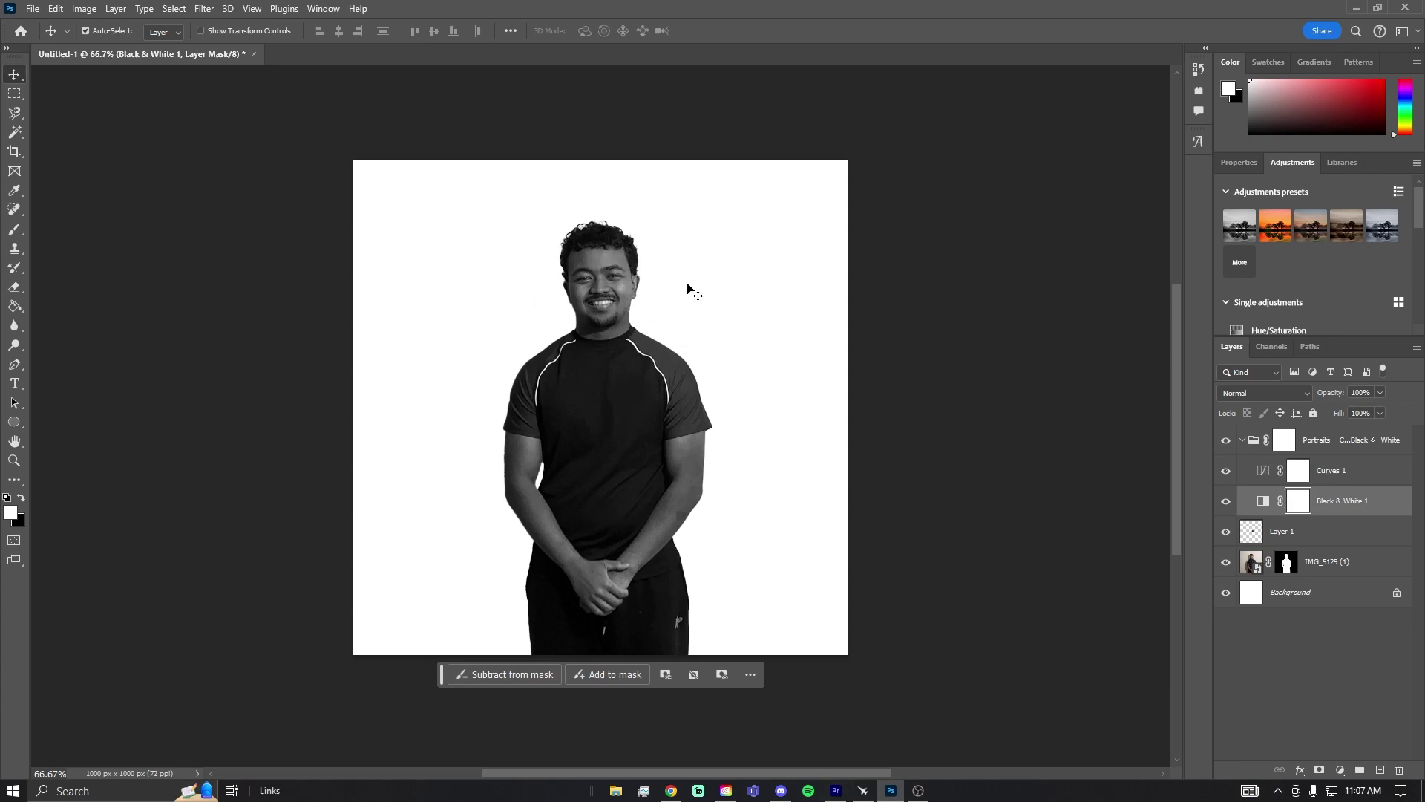
# - Compare the individual effects of the Black & White 1 and Curves 1 layers by hiding and showing each one
pyautogui.click(1225, 502)
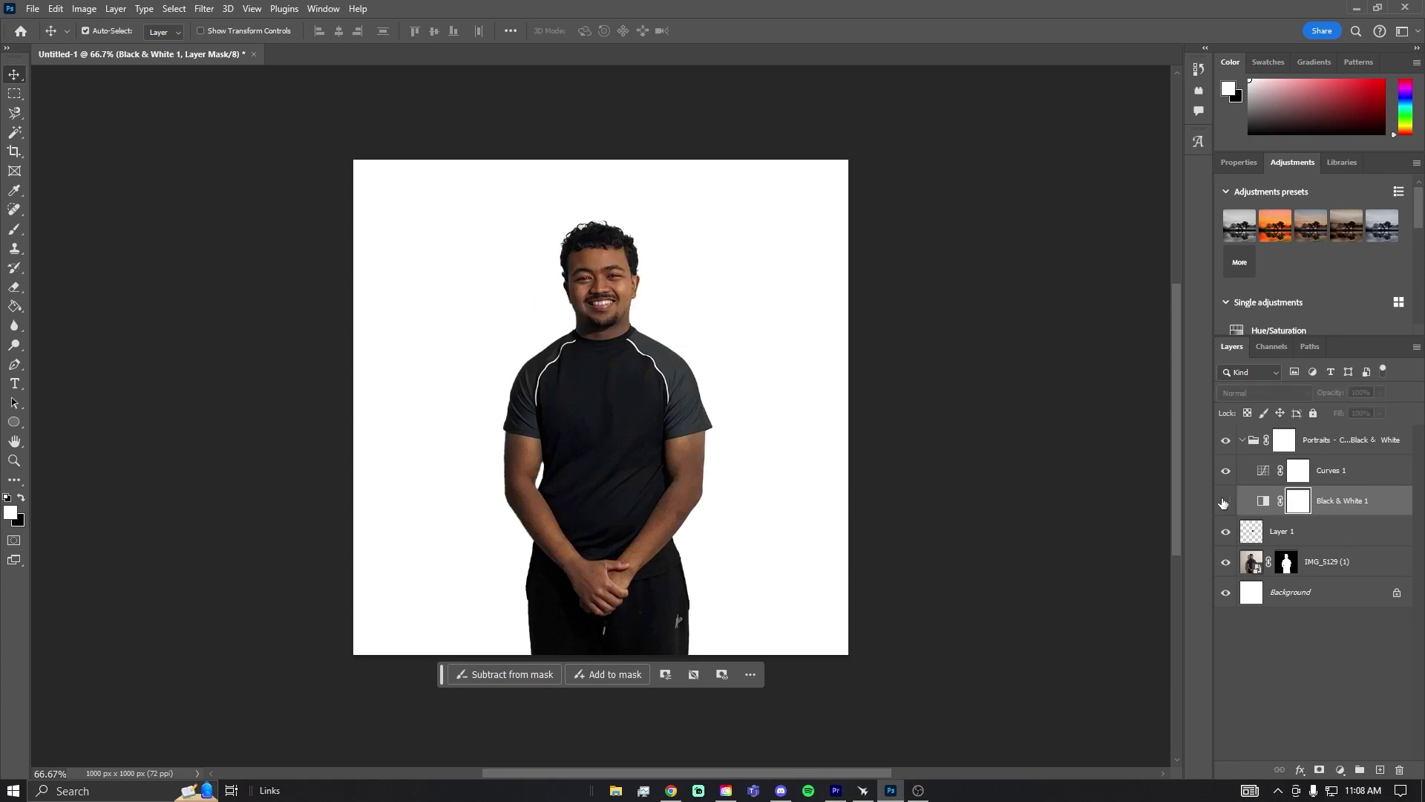
pyautogui.click(1226, 502)
pyautogui.click(1228, 502)
pyautogui.click(1226, 474)
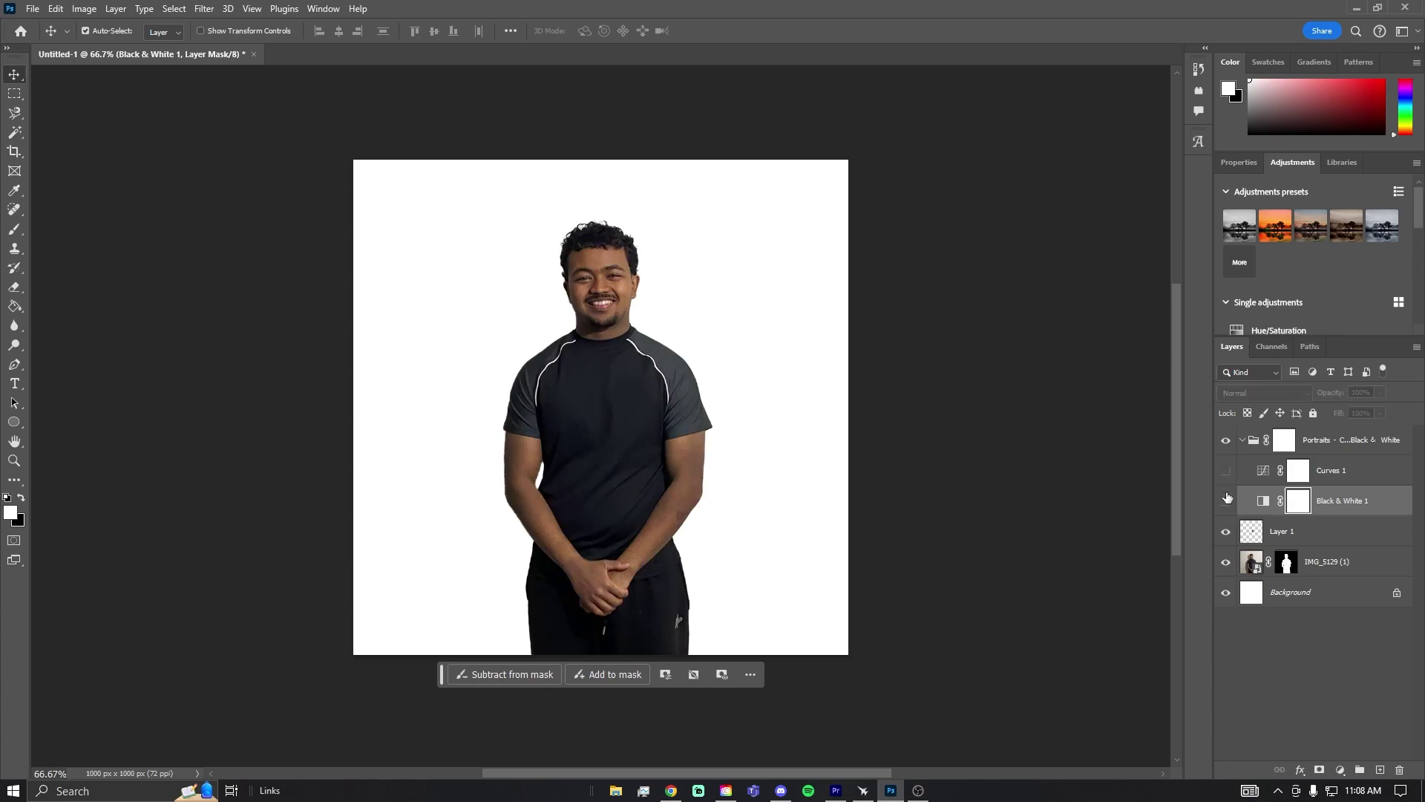
pyautogui.click(1225, 471)
pyautogui.click(1225, 471)
pyautogui.click(1225, 471)
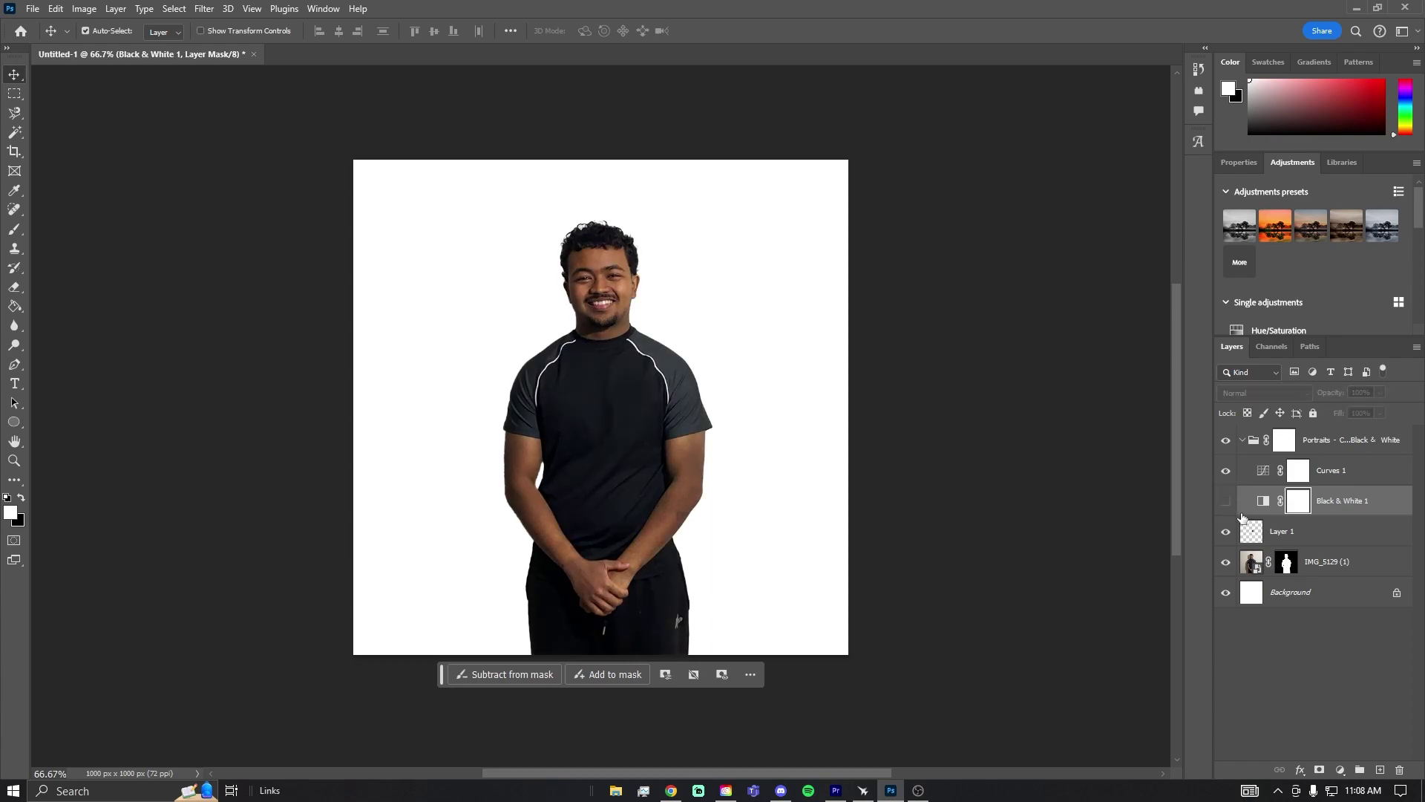
pyautogui.click(1238, 504)
pyautogui.click(1226, 502)
pyautogui.click(1226, 474)
# - Reshape the Curves 1 curve by lowering the shadow point to input 65, output 50 and shifting the highlight point to brighten
pyautogui.click(1300, 475)
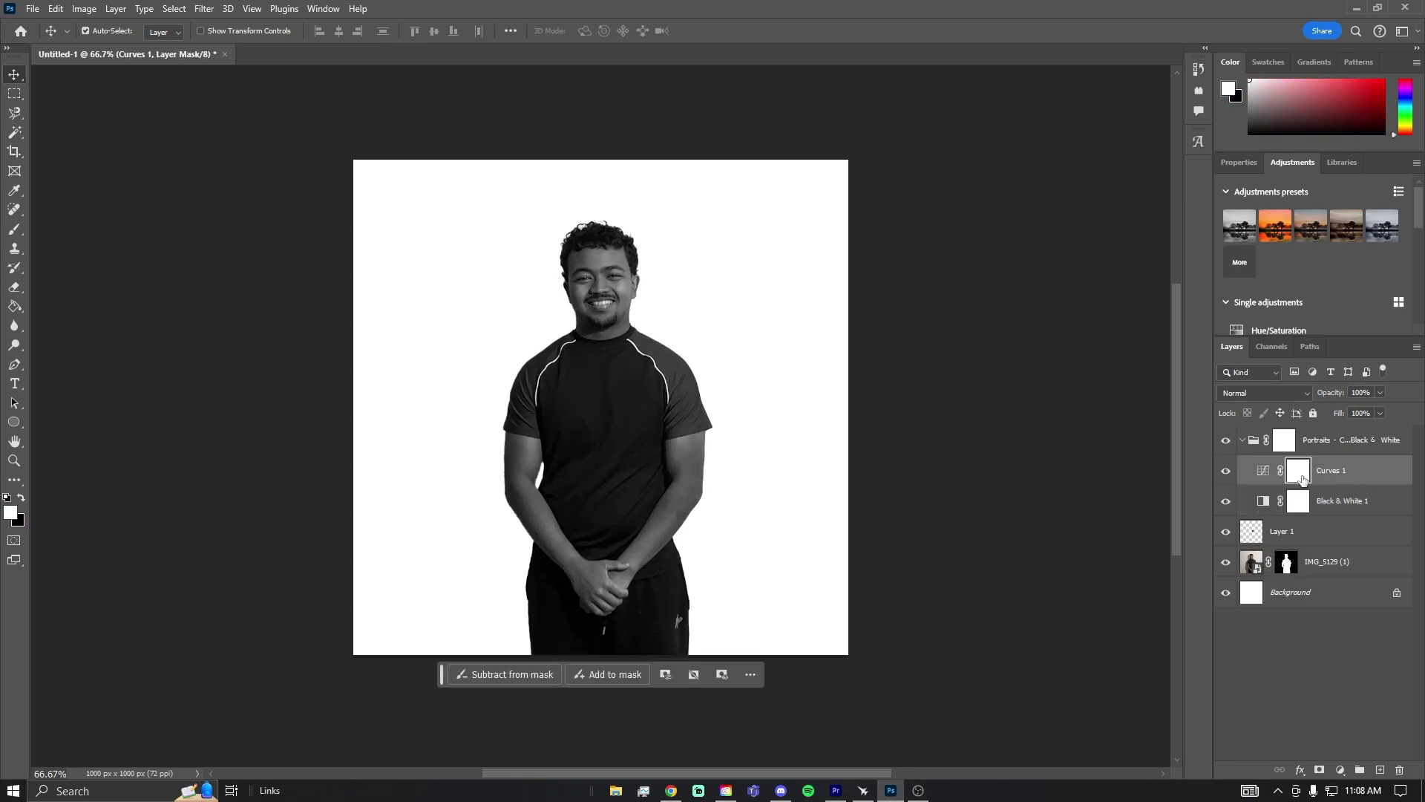
pyautogui.click(1263, 471)
pyautogui.moveTo(1295, 352); pyautogui.dragTo(1295, 362)
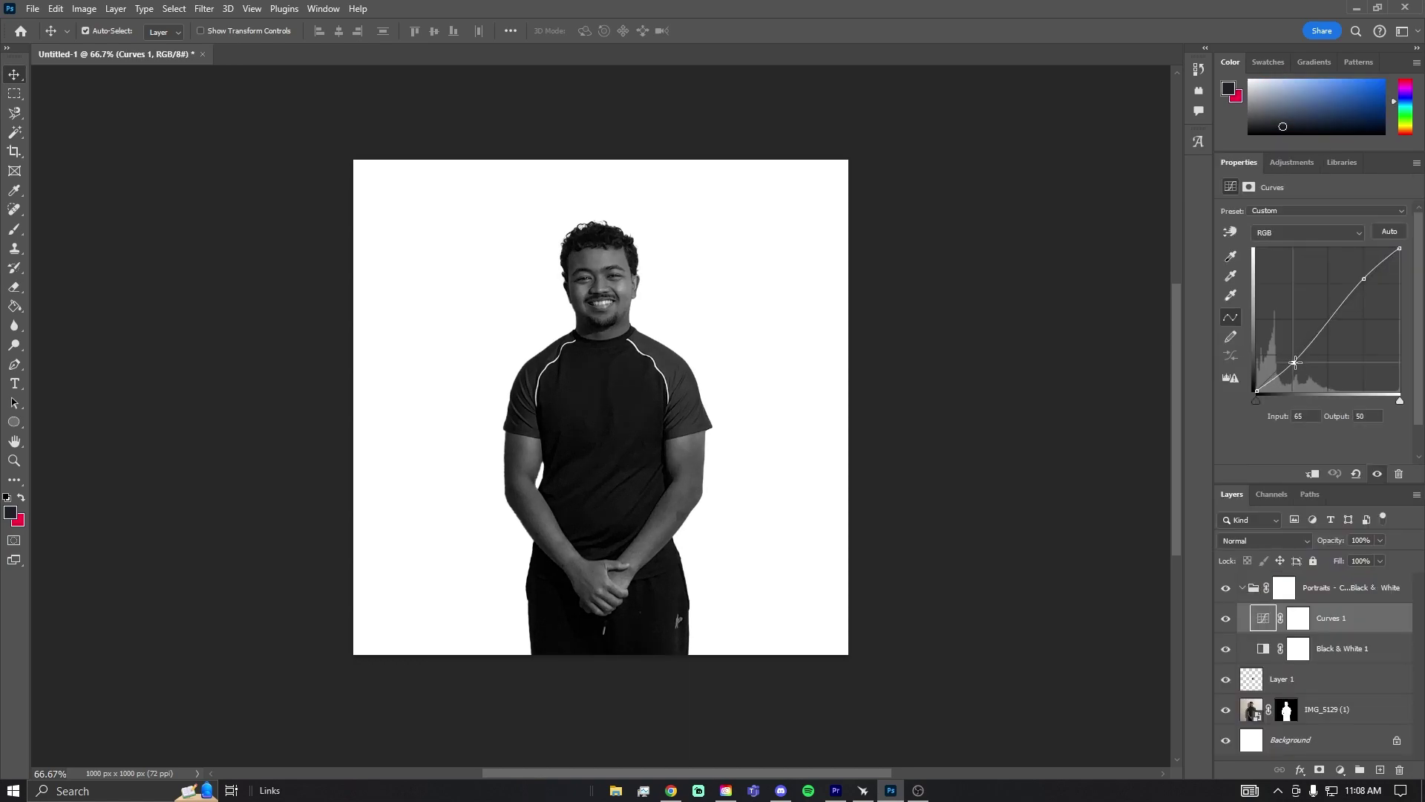
pyautogui.moveTo(1363, 278)
pyautogui.mouseDown()
pyautogui.moveTo(1347, 262)
pyautogui.moveTo(1379, 369)
pyautogui.moveTo(1330, 276)
pyautogui.moveTo(1362, 344)
pyautogui.moveTo(1316, 314)
pyautogui.moveTo(1339, 389)
pyautogui.moveTo(1342, 341)
pyautogui.moveTo(1366, 380)
pyautogui.moveTo(1341, 281)
pyautogui.mouseUp()
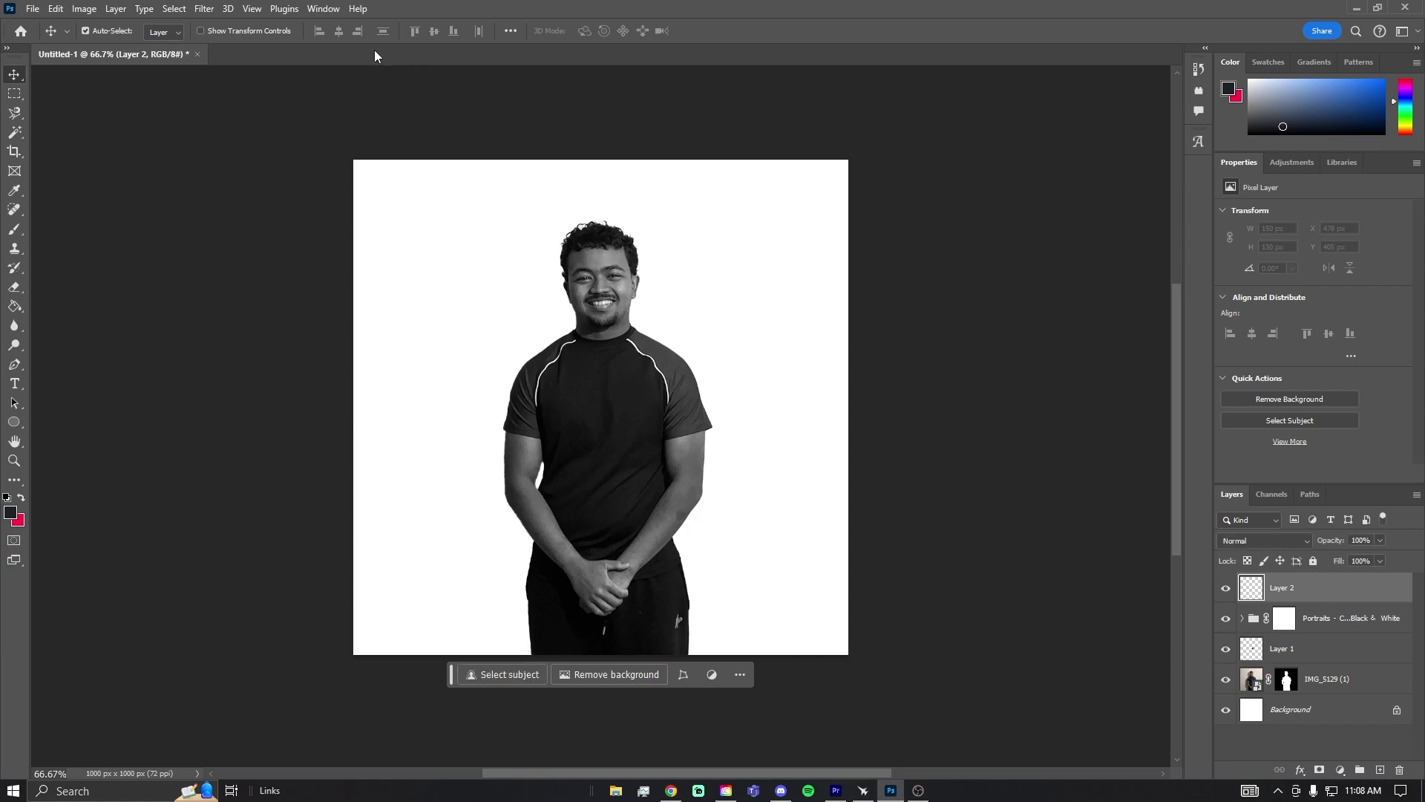
# - Set the foreground colour to white (ffffff)
pyautogui.click(11, 513)
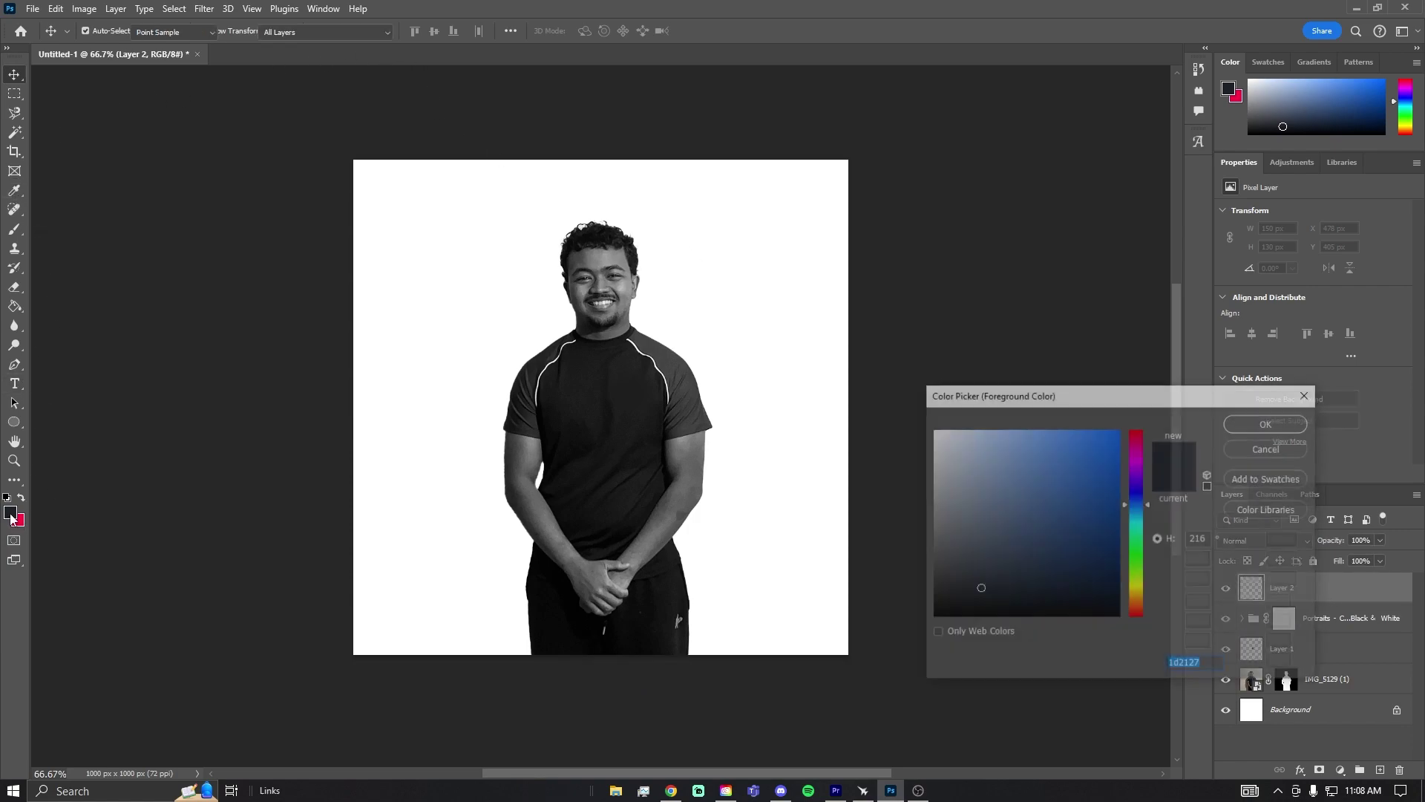
pyautogui.write('ffffff')
pyautogui.click(1249, 425)
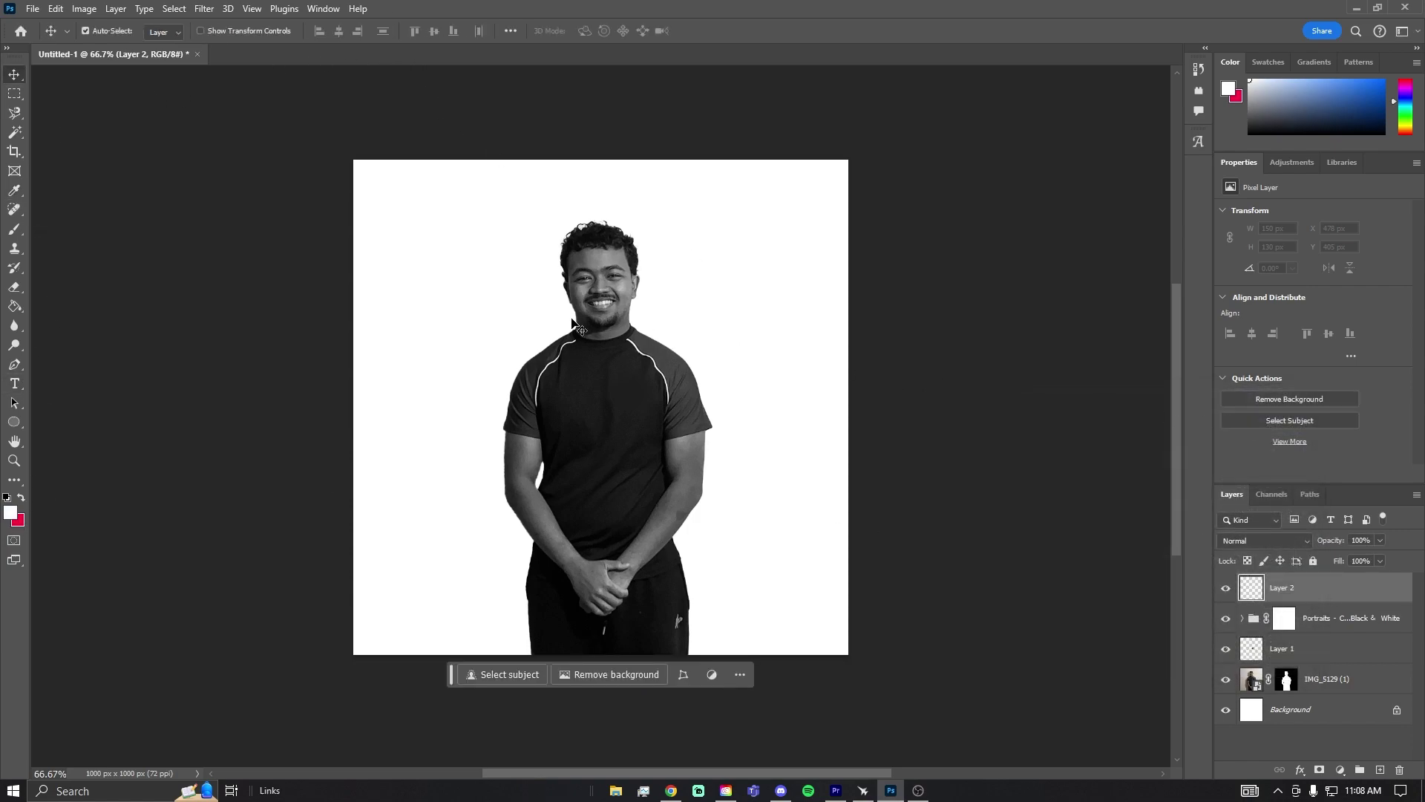
# - Choose the Brush tool and reduce its size to 94 px
pyautogui.click(14, 228)
pyautogui.rightClick(572, 302)
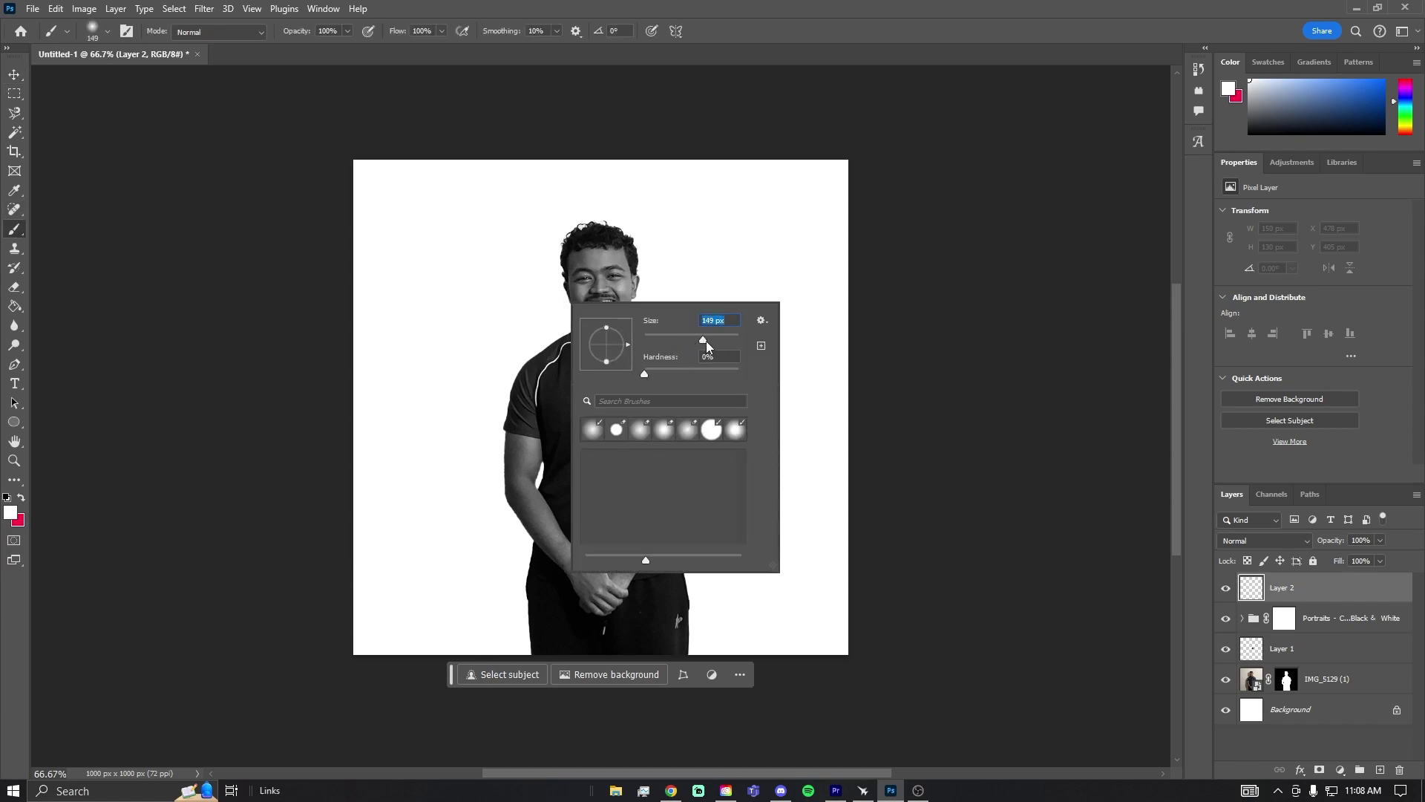
pyautogui.rightClick(698, 265)
pyautogui.rightClick(587, 238)
pyautogui.rightClick(718, 190)
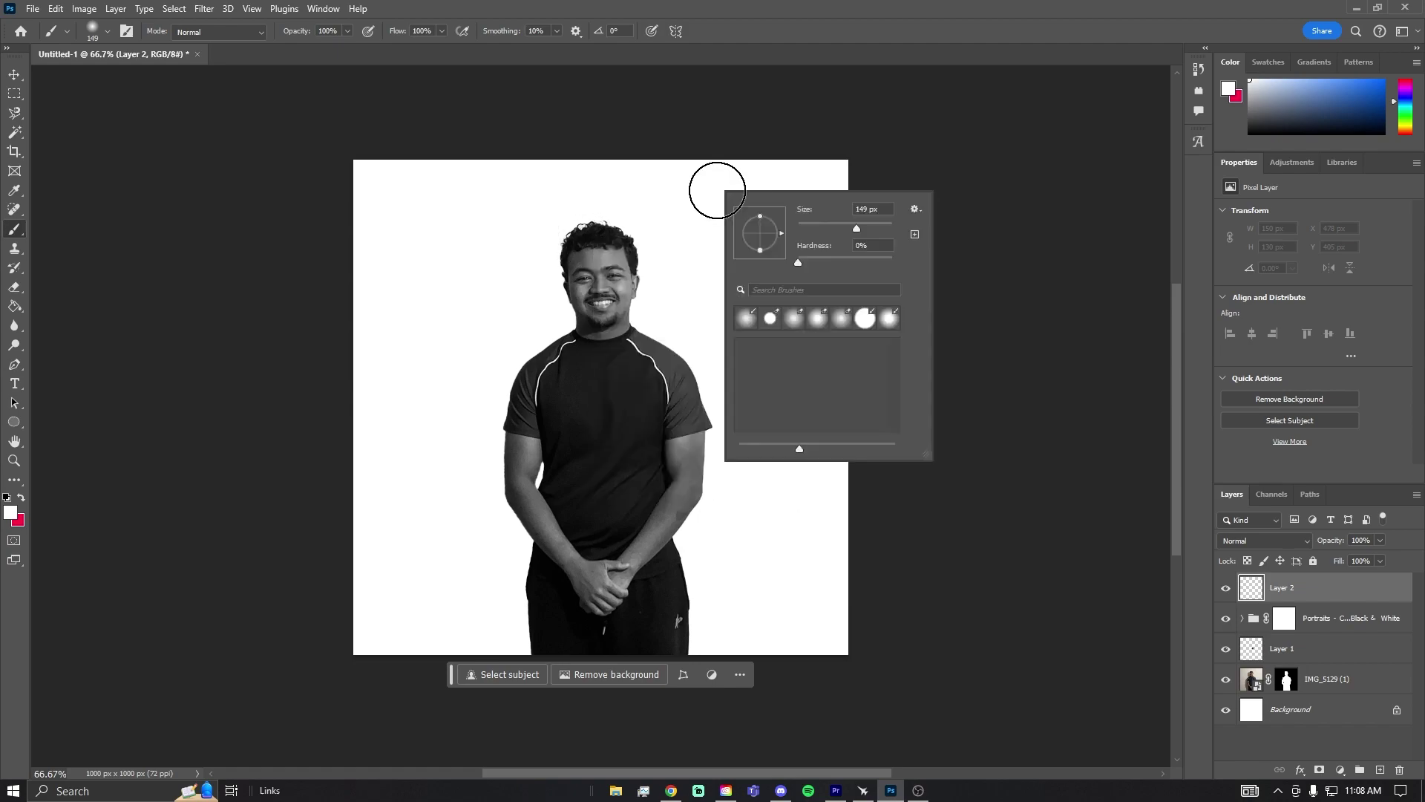
pyautogui.rightClick(706, 345)
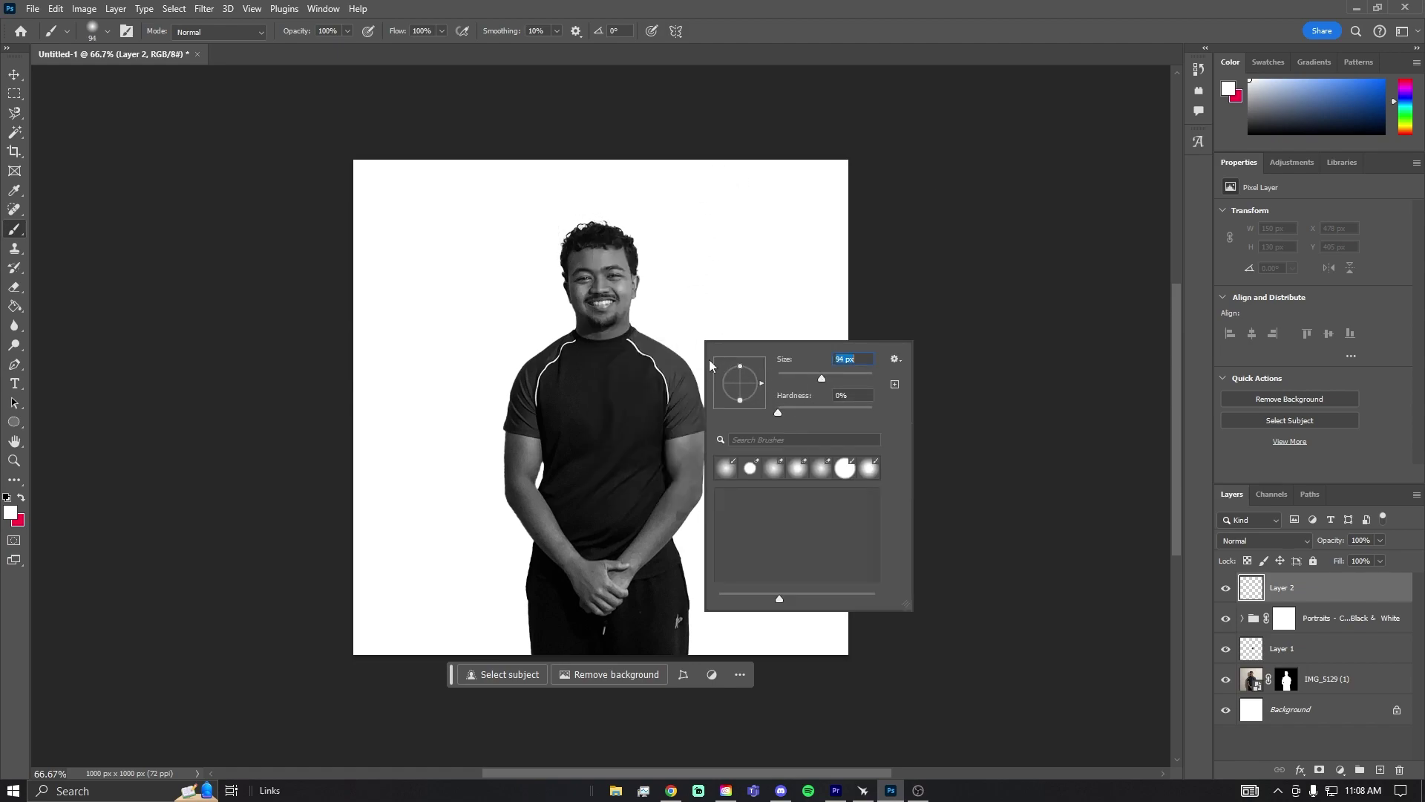
# - Set a soft round brush to 448 px and 0% hardness, and paint a white fade over the man's head on Layer 2
pyautogui.click(13, 233)
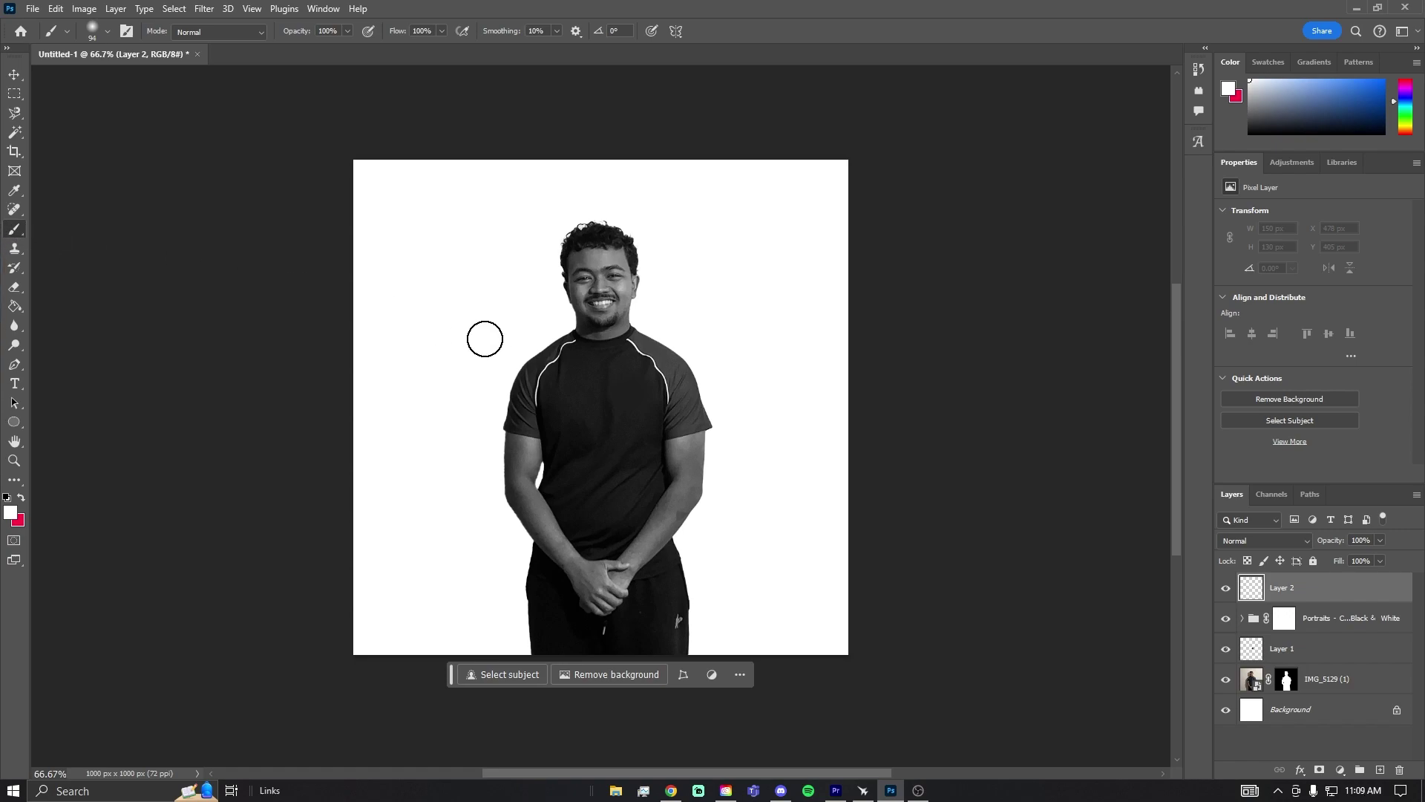
pyautogui.rightClick(486, 338)
pyautogui.moveTo(609, 380); pyautogui.dragTo(616, 383)
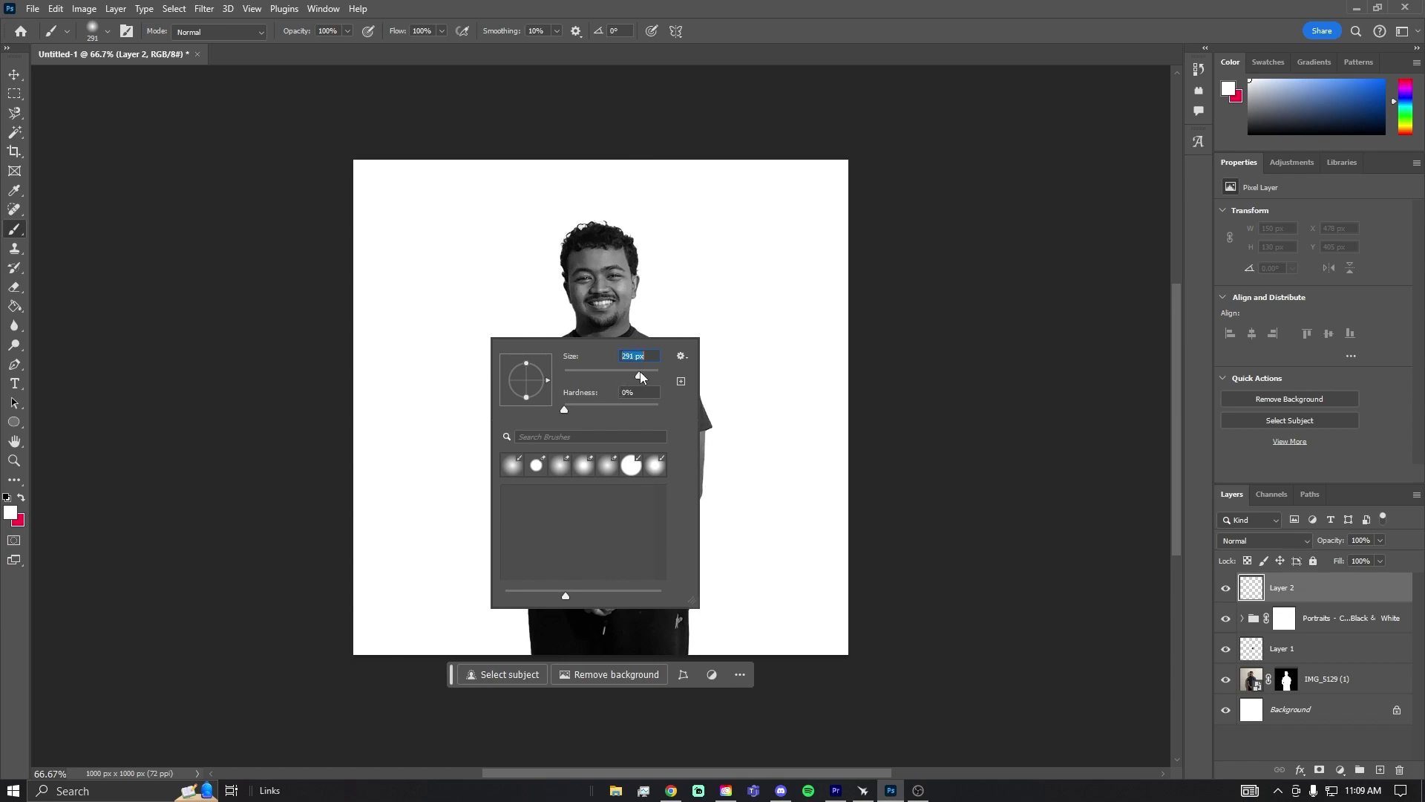
pyautogui.click(564, 410)
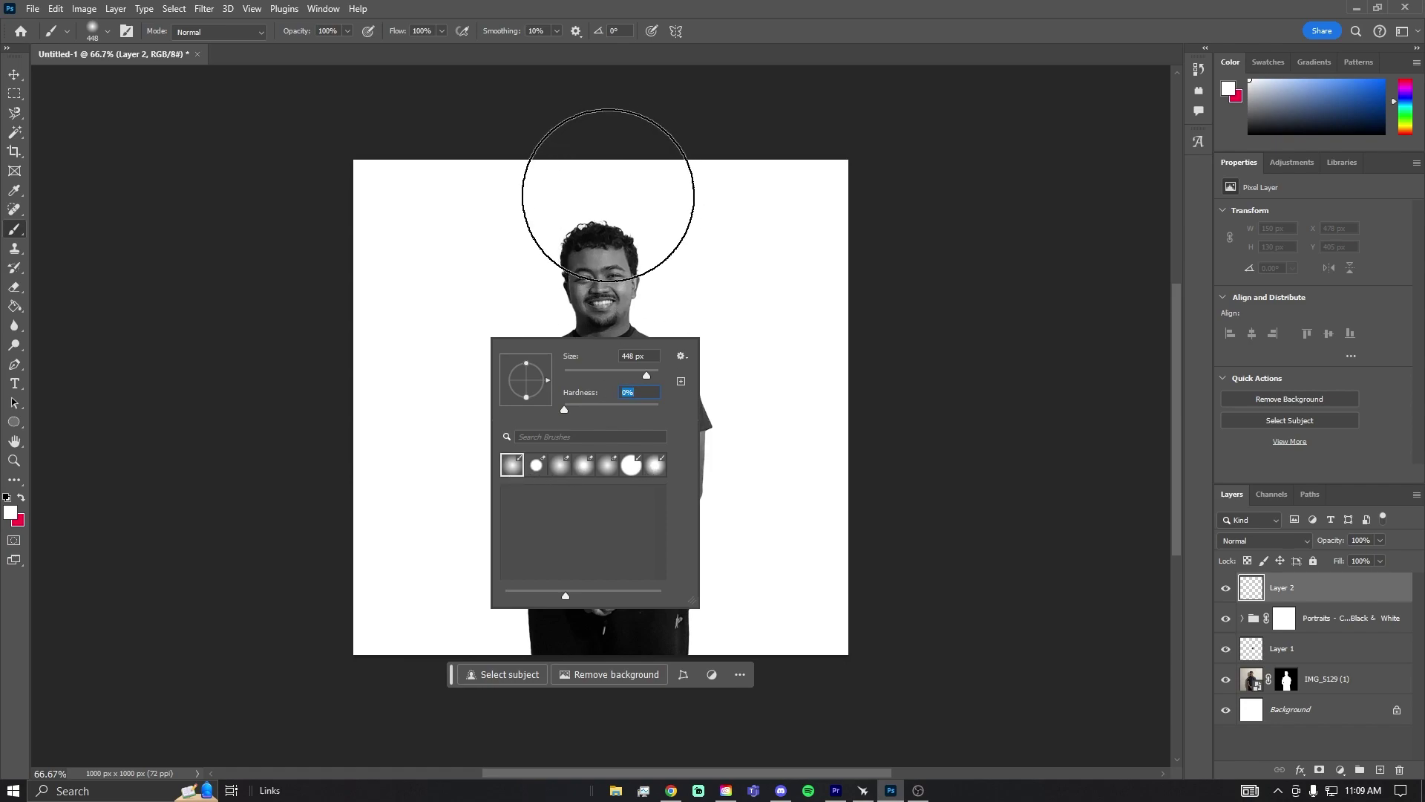
pyautogui.press('e')
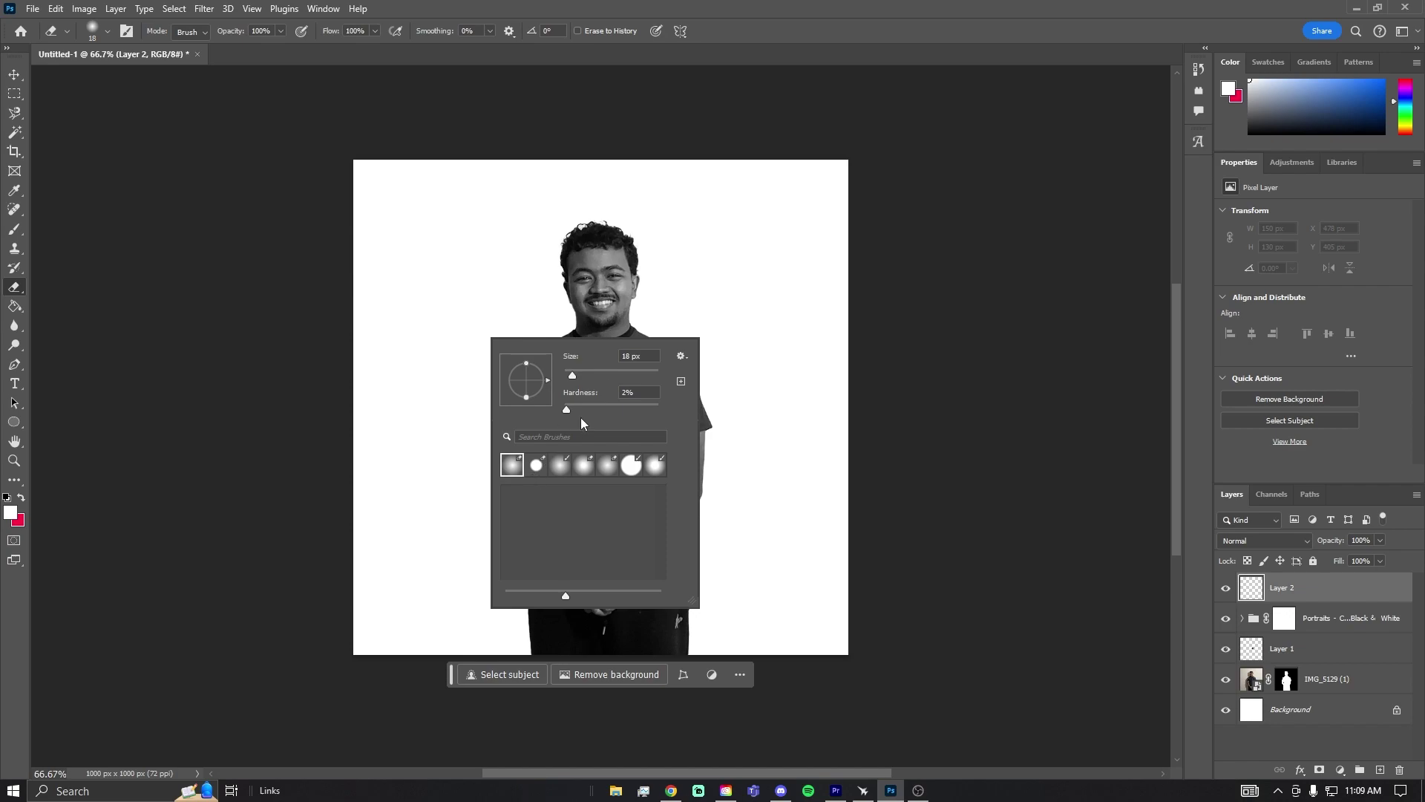
pyautogui.press('b')
pyautogui.click(512, 466)
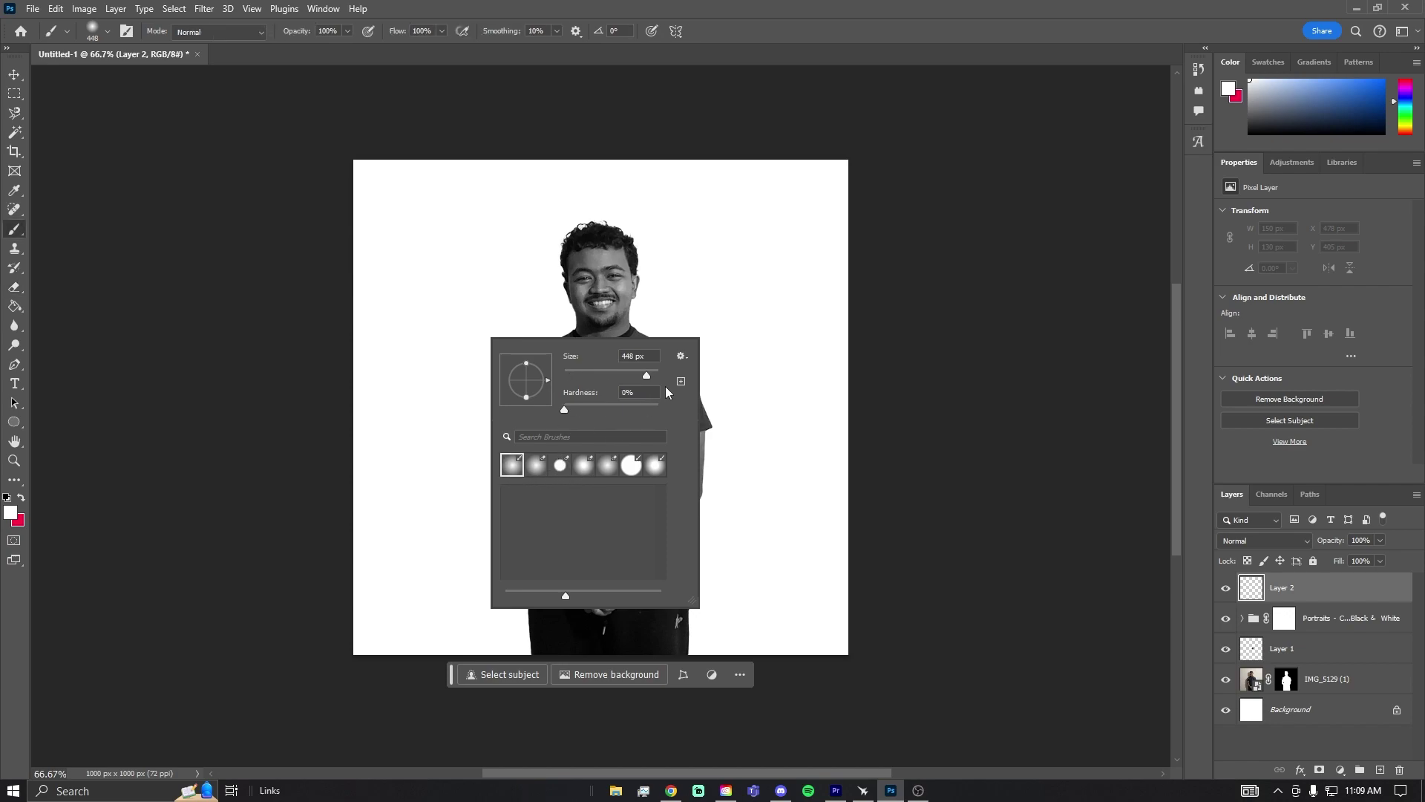
pyautogui.press('Return')
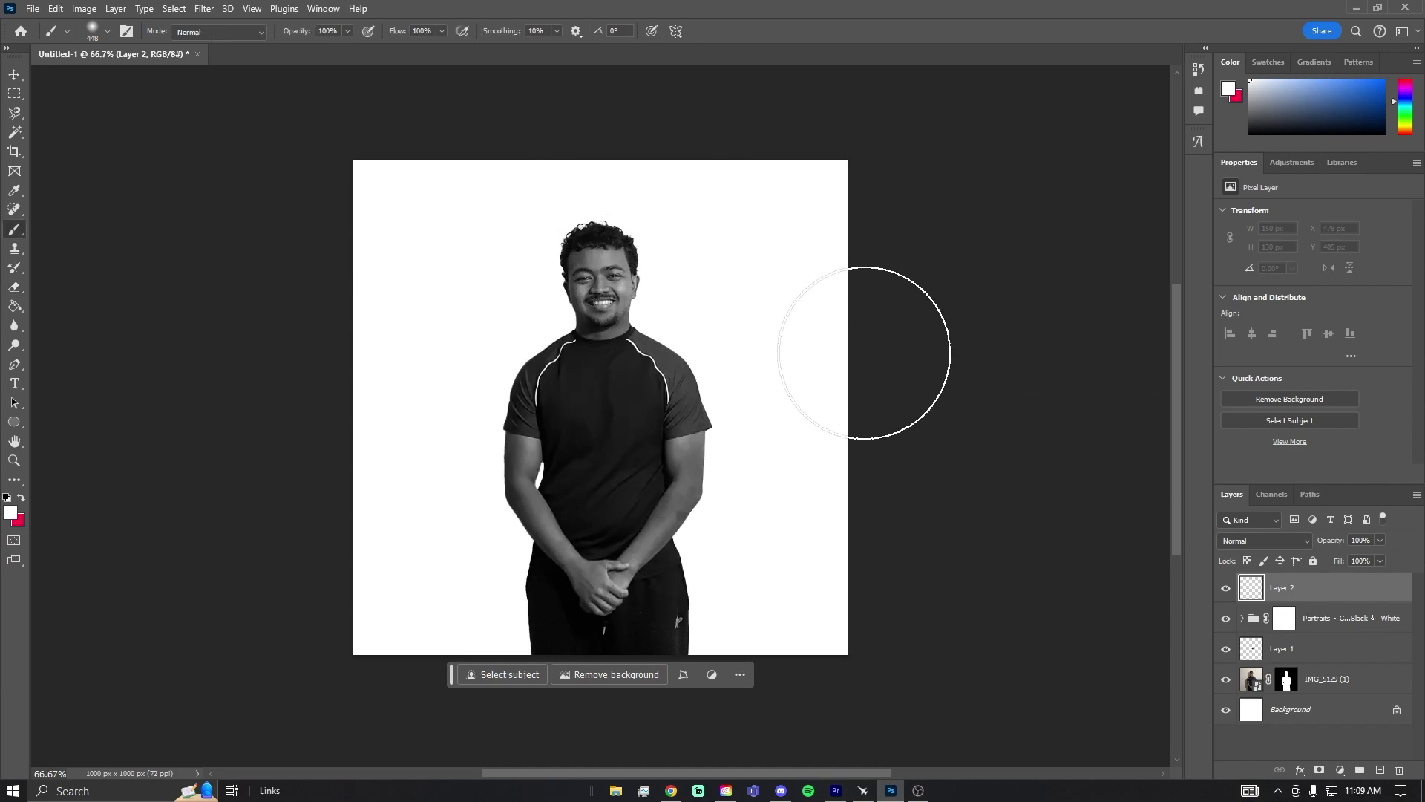
pyautogui.moveTo(602, 183)
pyautogui.mouseDown()
pyautogui.moveTo(676, 269)
pyautogui.moveTo(701, 265)
pyautogui.moveTo(712, 234)
pyautogui.moveTo(468, 247)
pyautogui.mouseUp()
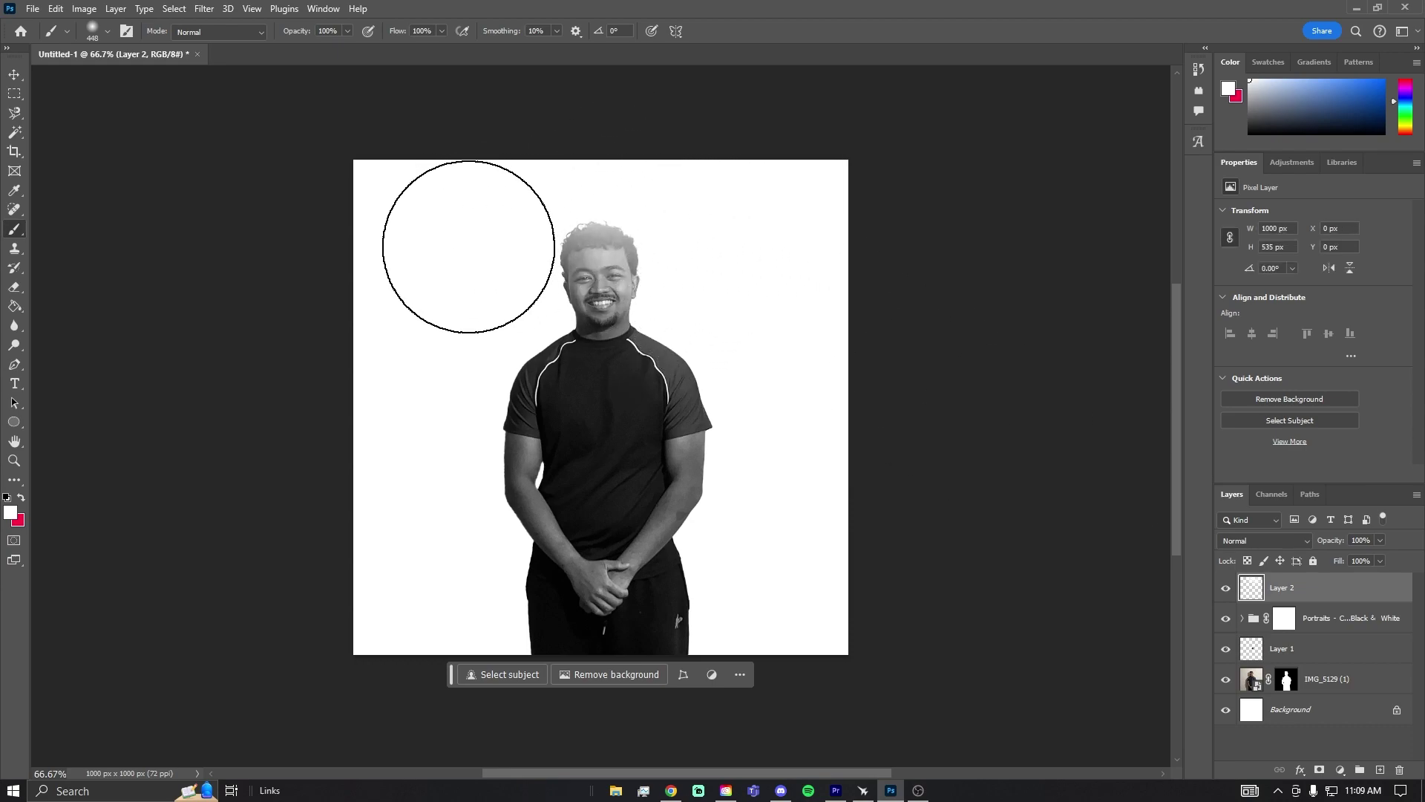
pyautogui.rightClick(1327, 603)
pyautogui.press('Escape')
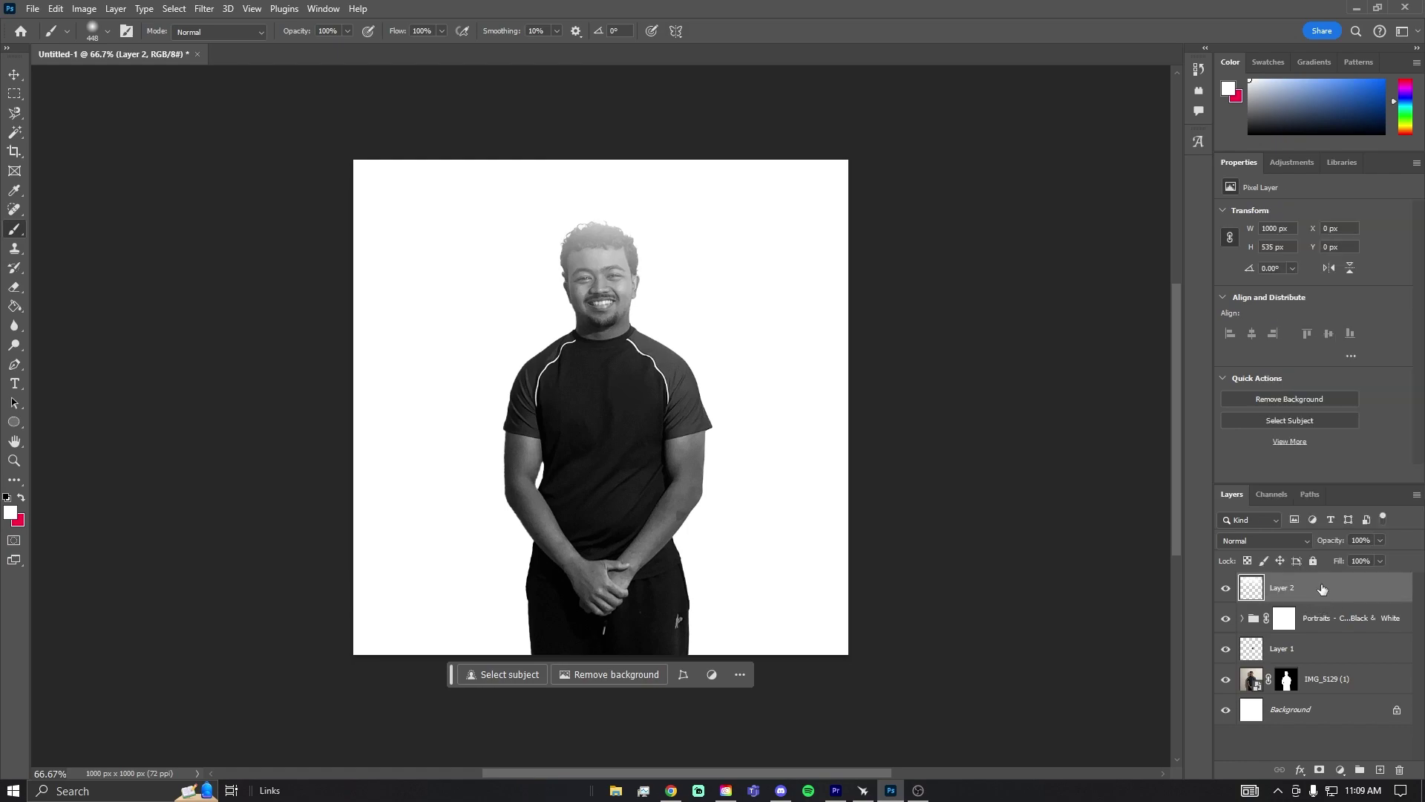
pyautogui.doubleClick(1325, 586)
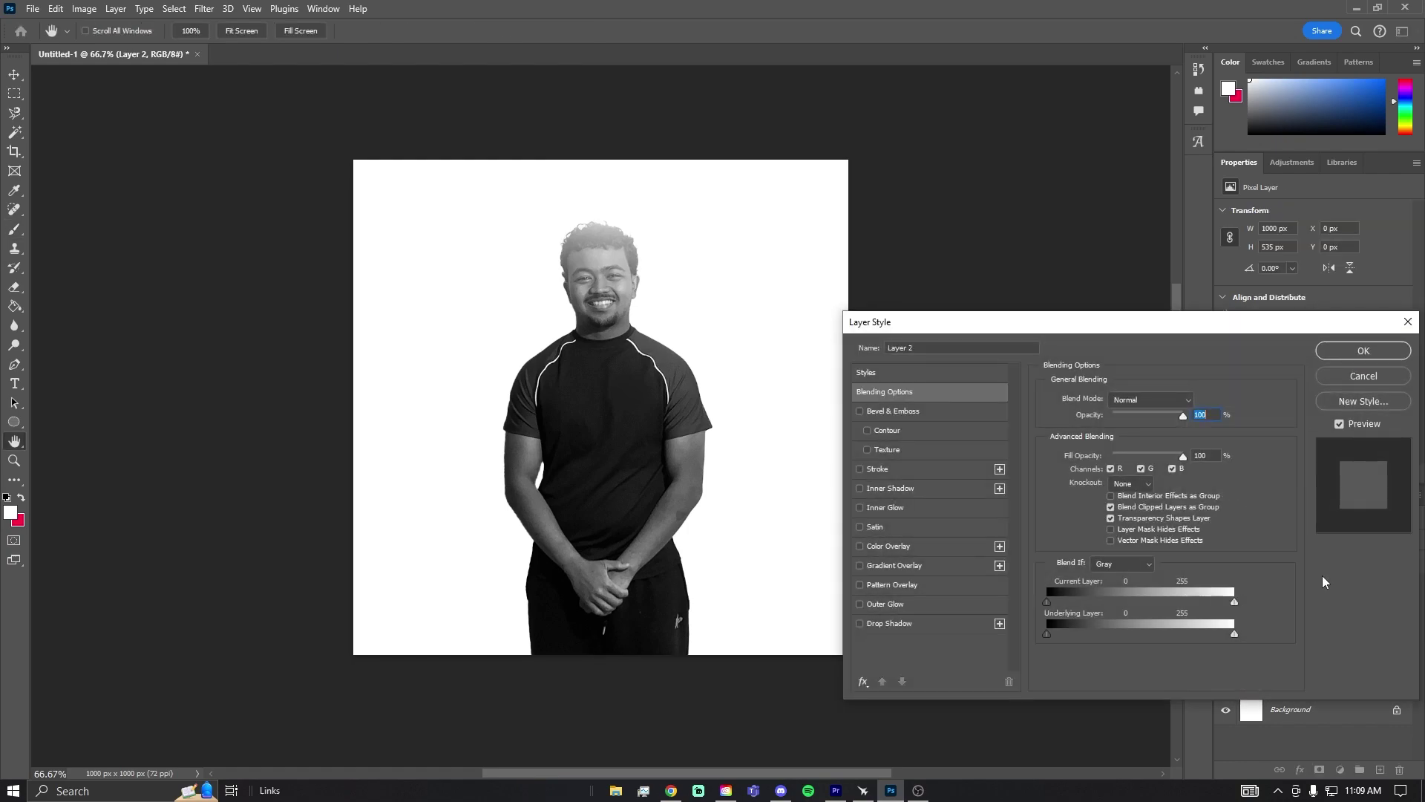
pyautogui.click(1408, 322)
# - Move Layer 2 directly above the masked photo layer and clip it to the photo
pyautogui.moveTo(1327, 591); pyautogui.dragTo(1329, 660)
pyautogui.click(1332, 681)
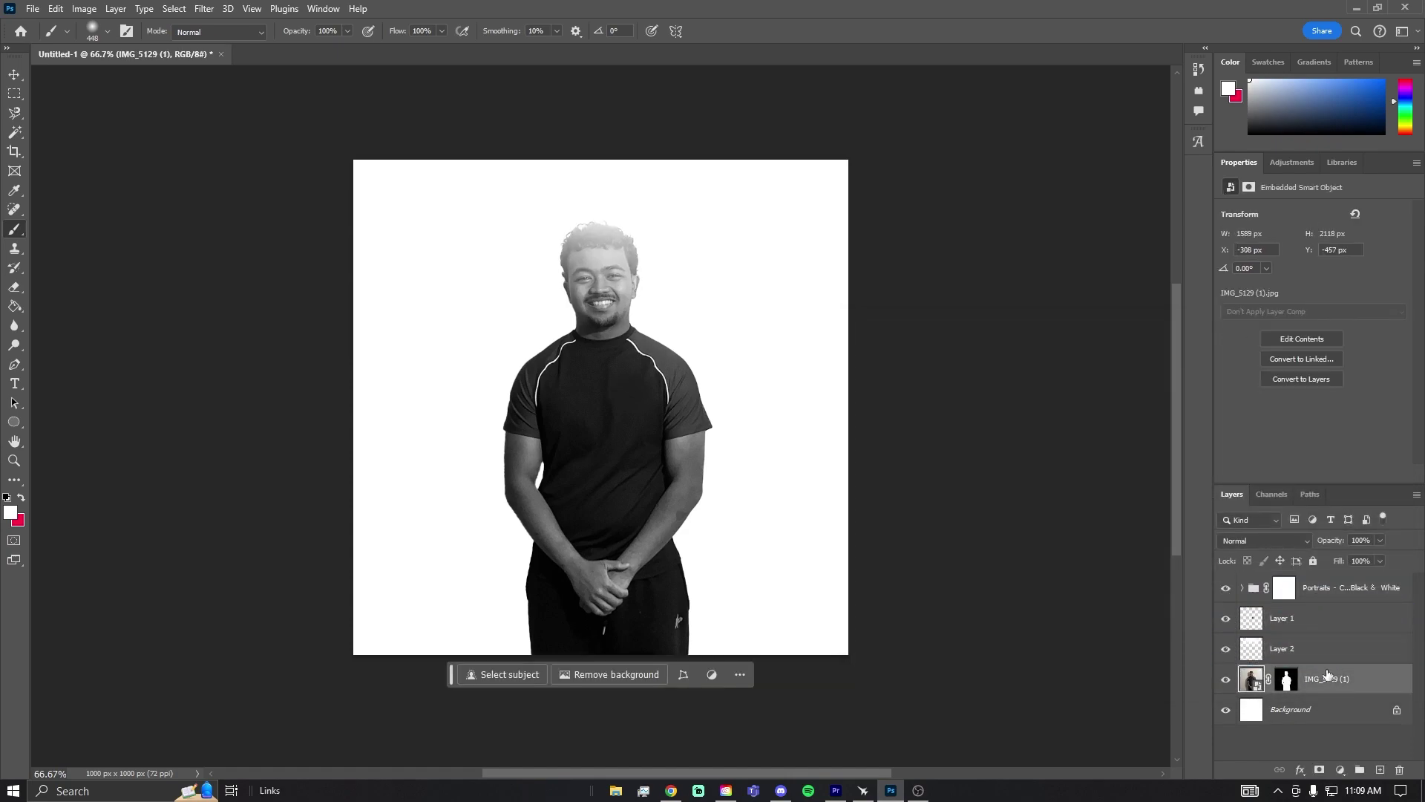
pyautogui.click(1316, 655)
pyautogui.rightClick(1317, 651)
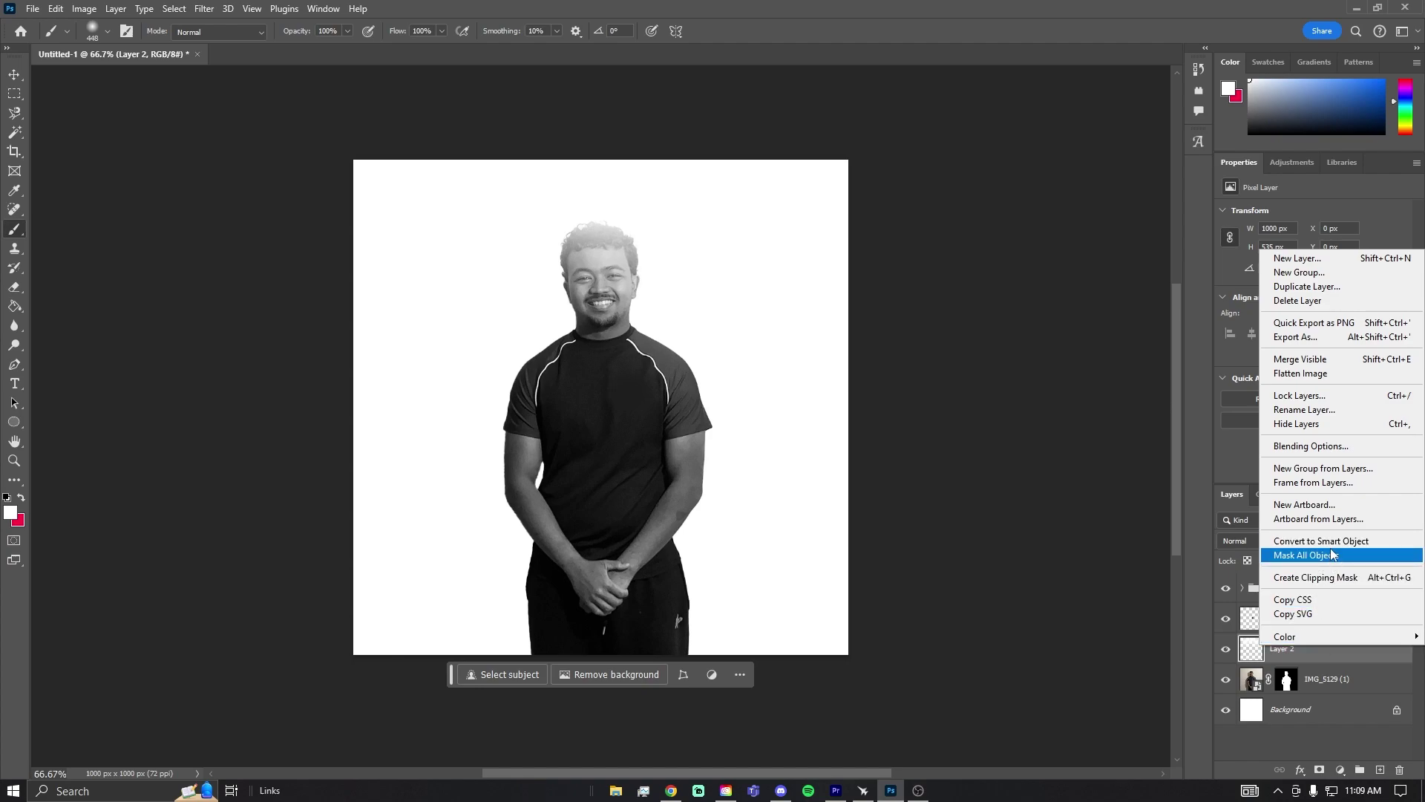
pyautogui.click(1329, 578)
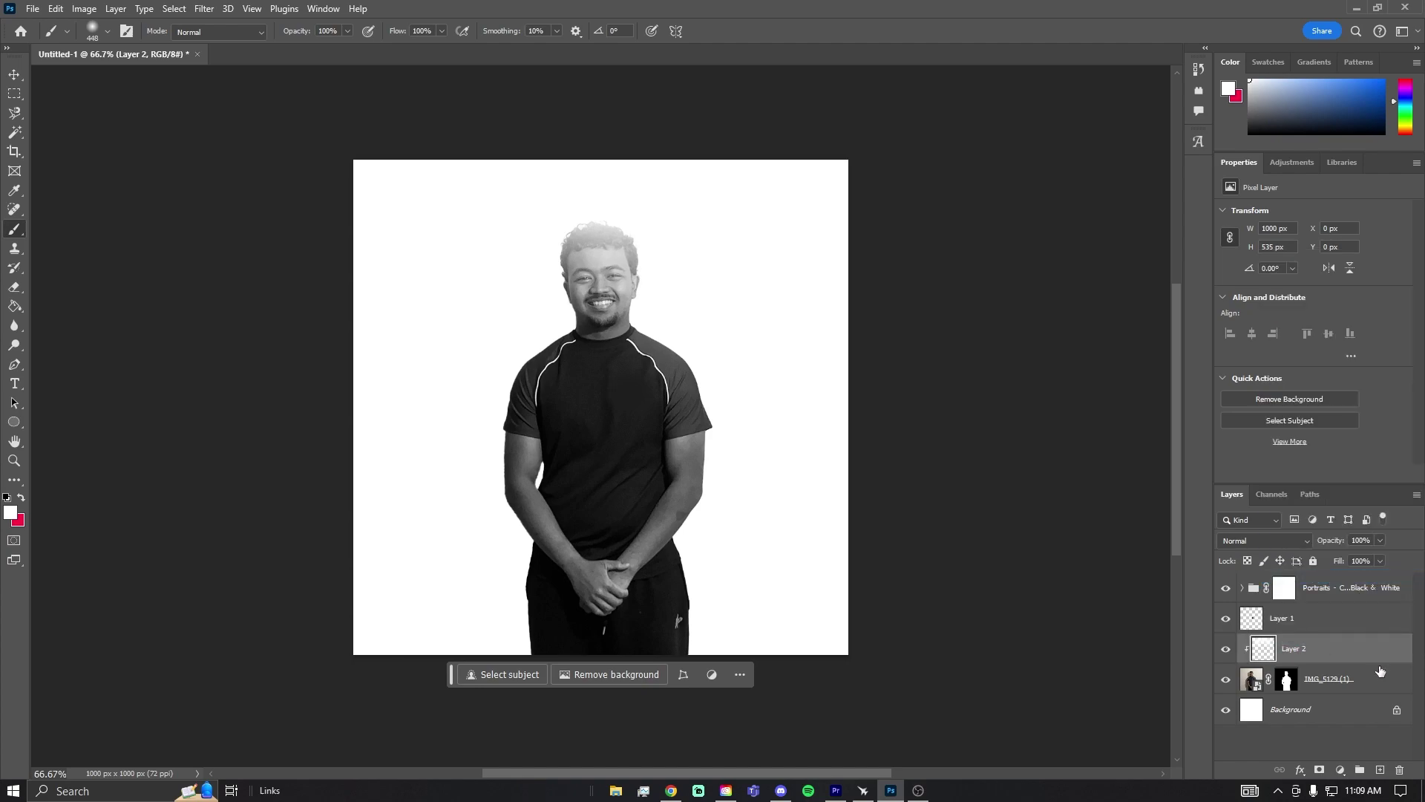
# - Set Layer 2's blend mode to Soft Light and toggle the layer's visibility to compare the effect
pyautogui.click(1266, 540)
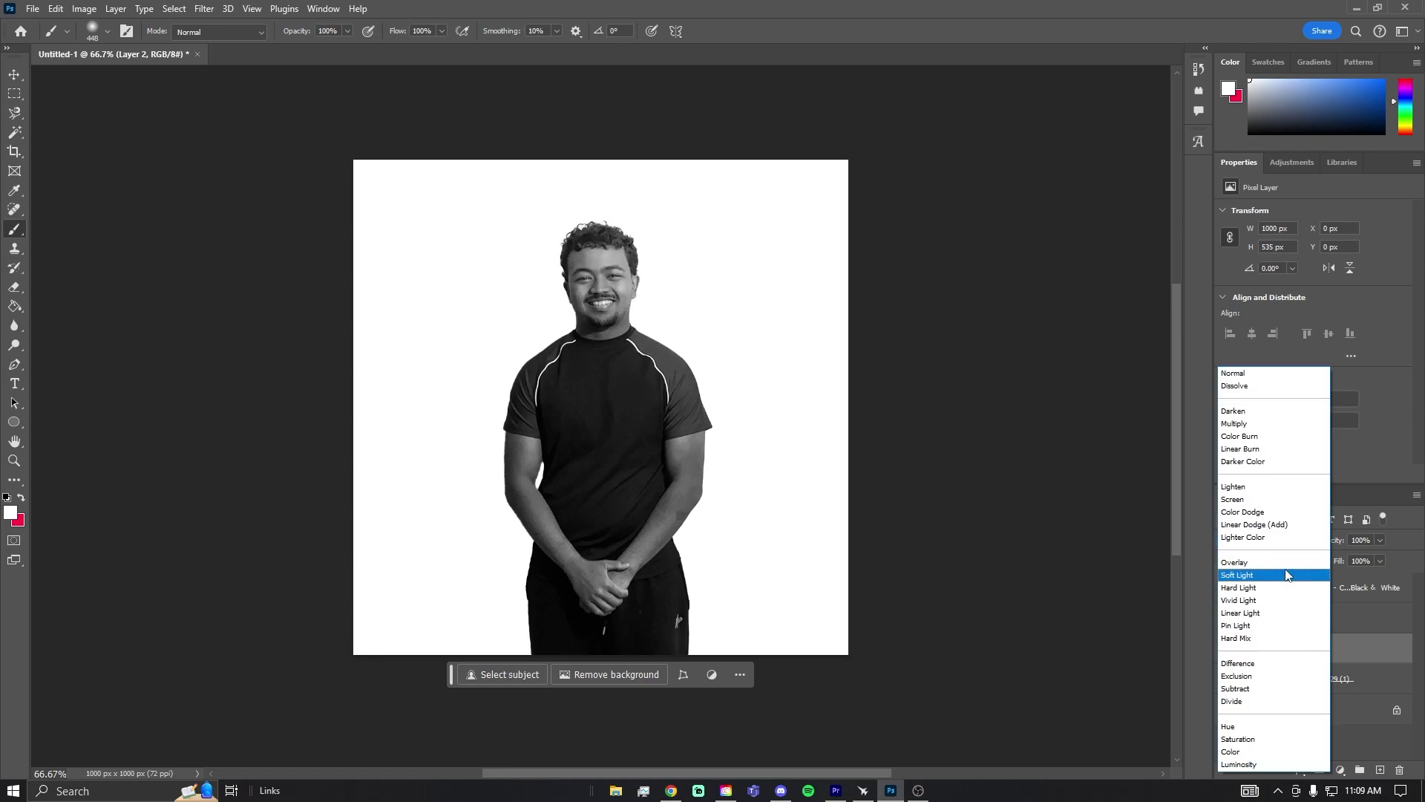
pyautogui.click(1286, 574)
pyautogui.click(1226, 650)
pyautogui.click(1226, 650)
pyautogui.click(1226, 651)
pyautogui.click(1226, 650)
pyautogui.click(1227, 650)
pyautogui.click(1226, 650)
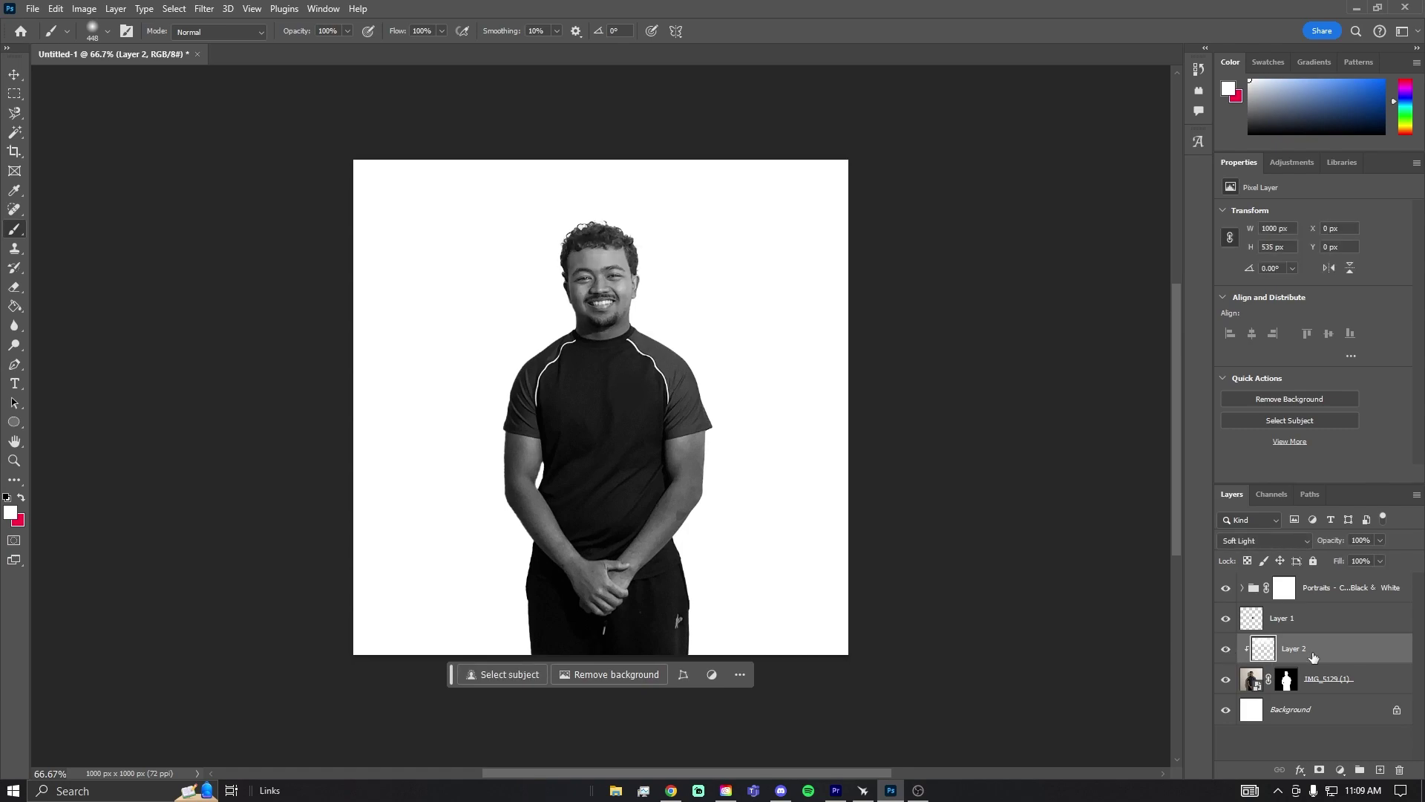
pyautogui.rightClick(1312, 656)
pyautogui.press('Escape')
pyautogui.rightClick(1310, 655)
pyautogui.click(1308, 668)
pyautogui.click(1308, 650)
# - Set Layer 2's blend mode to Normal and lower its opacity to about 41%
pyautogui.click(1274, 540)
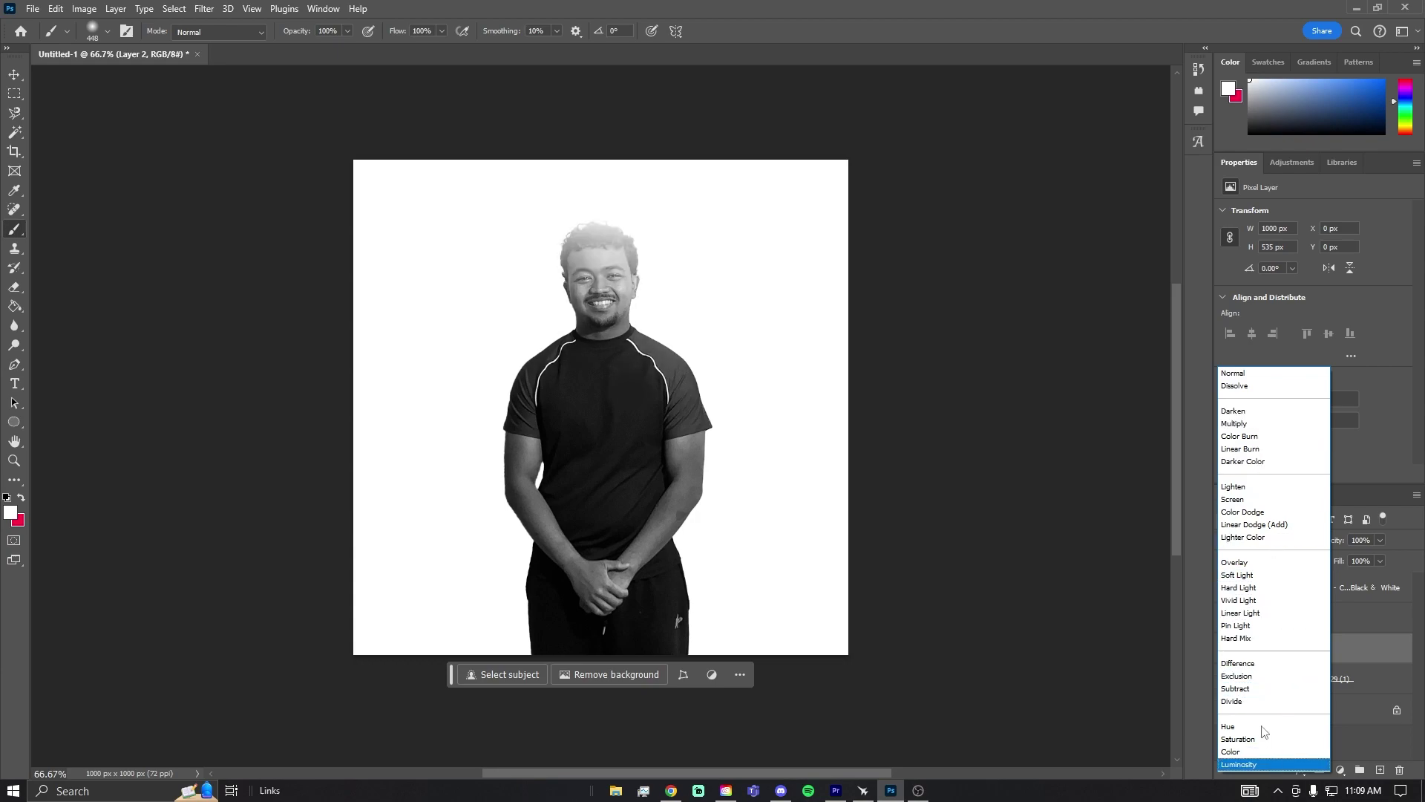
pyautogui.click(1244, 374)
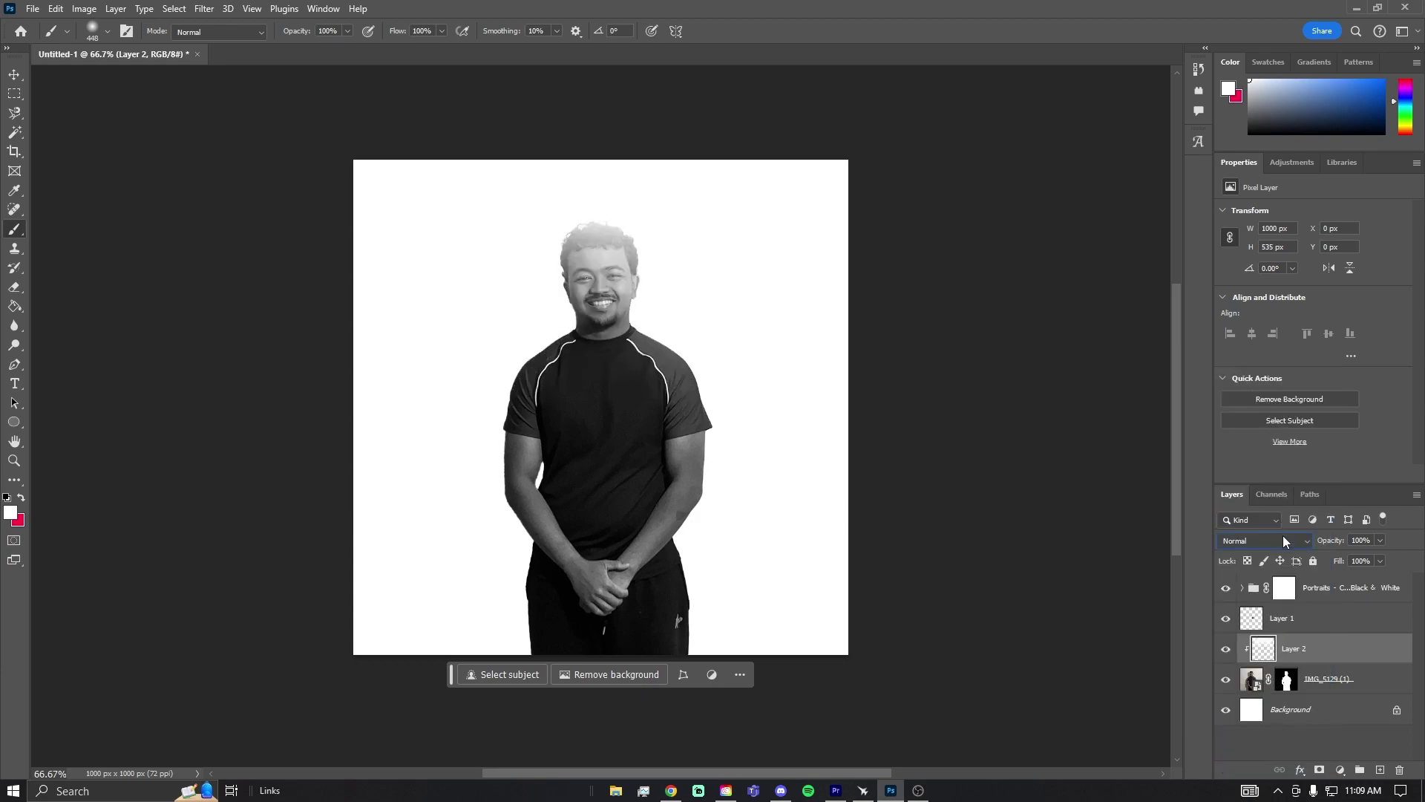
pyautogui.moveTo(1364, 558); pyautogui.dragTo(1341, 562)
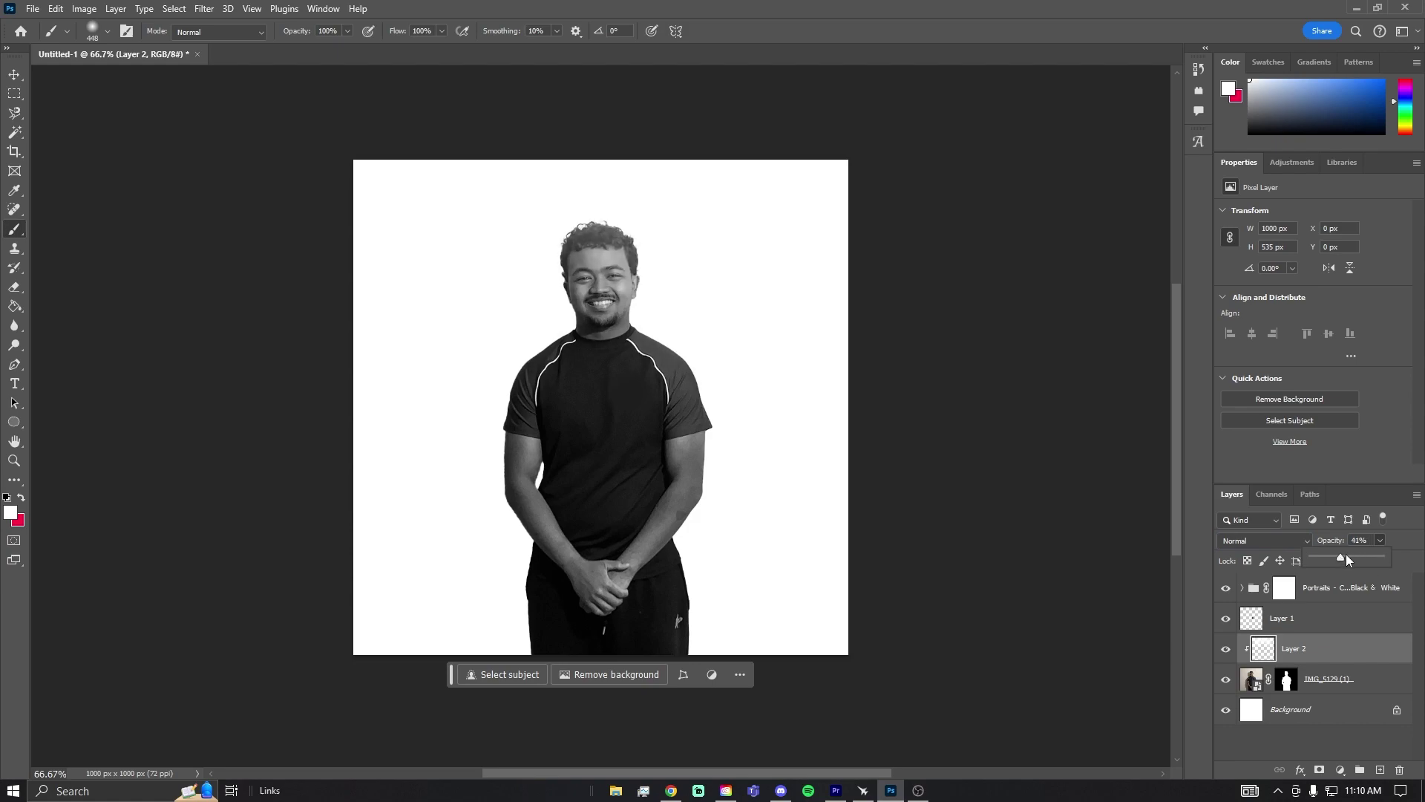
pyautogui.click(1256, 660)
pyautogui.keyDown('alt'); pyautogui.click(1238, 646); pyautogui.keyUp('alt')
# - Expand the Portraits black-and-white group and turn off its visibility
pyautogui.click(1247, 578)
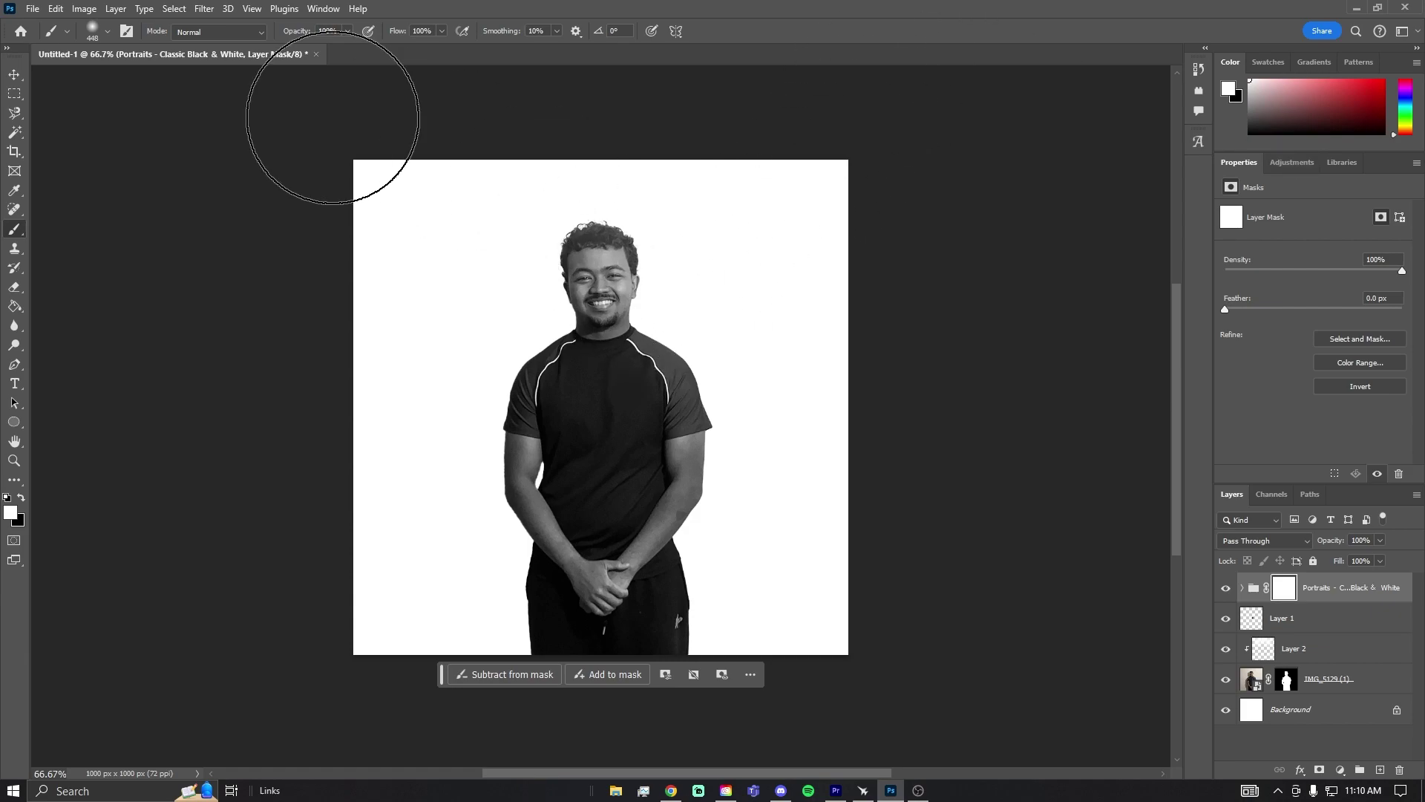
pyautogui.click(13, 78)
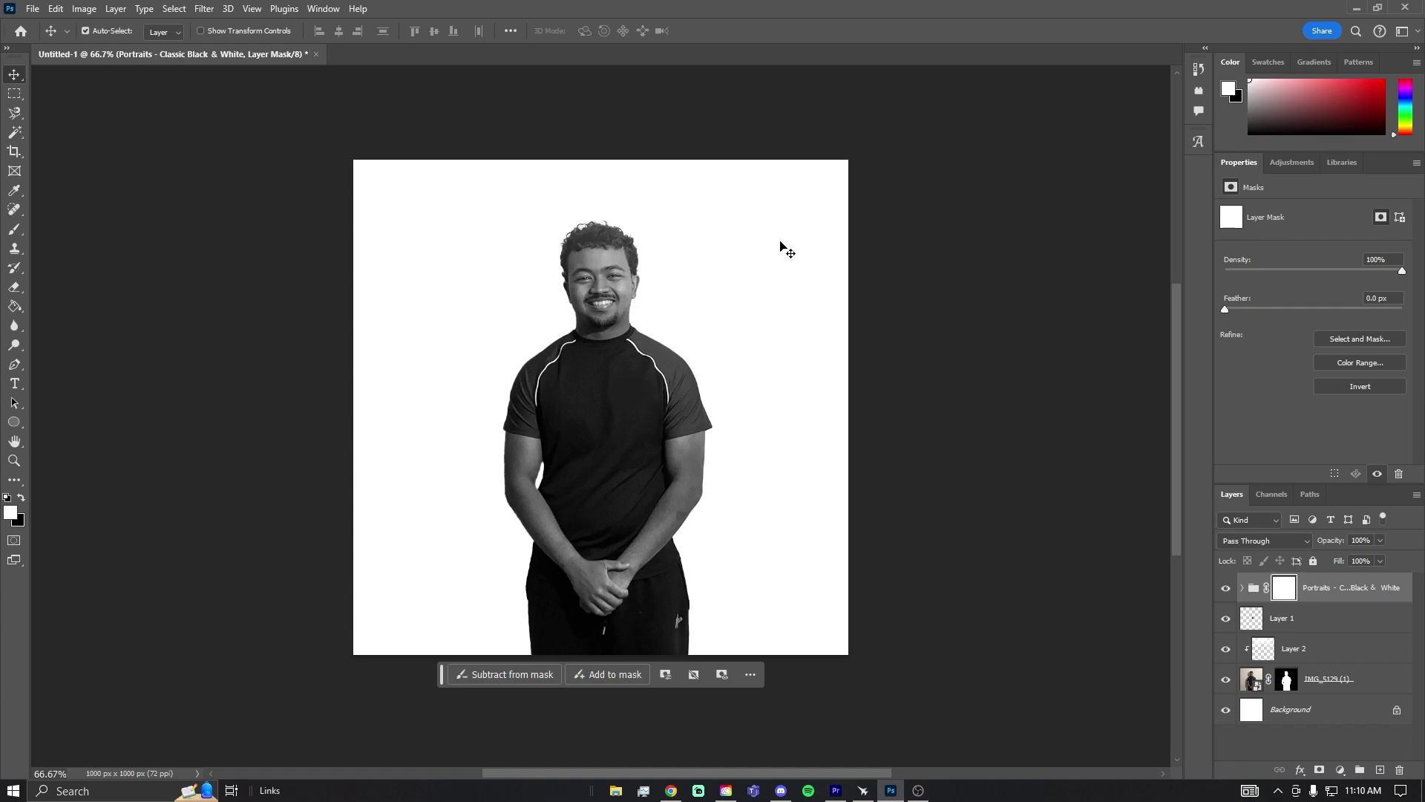
pyautogui.click(1224, 587)
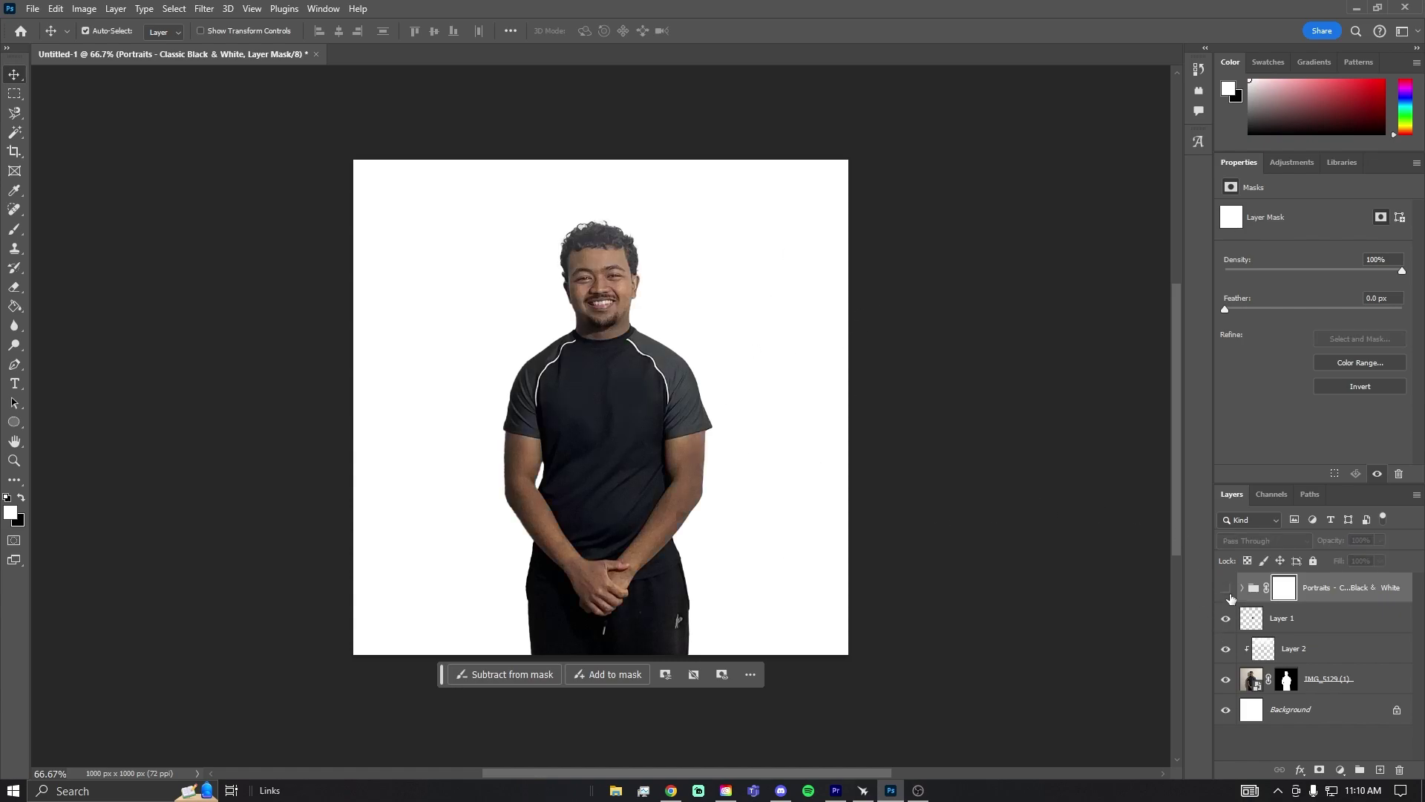
pyautogui.click(1225, 587)
pyautogui.click(1242, 587)
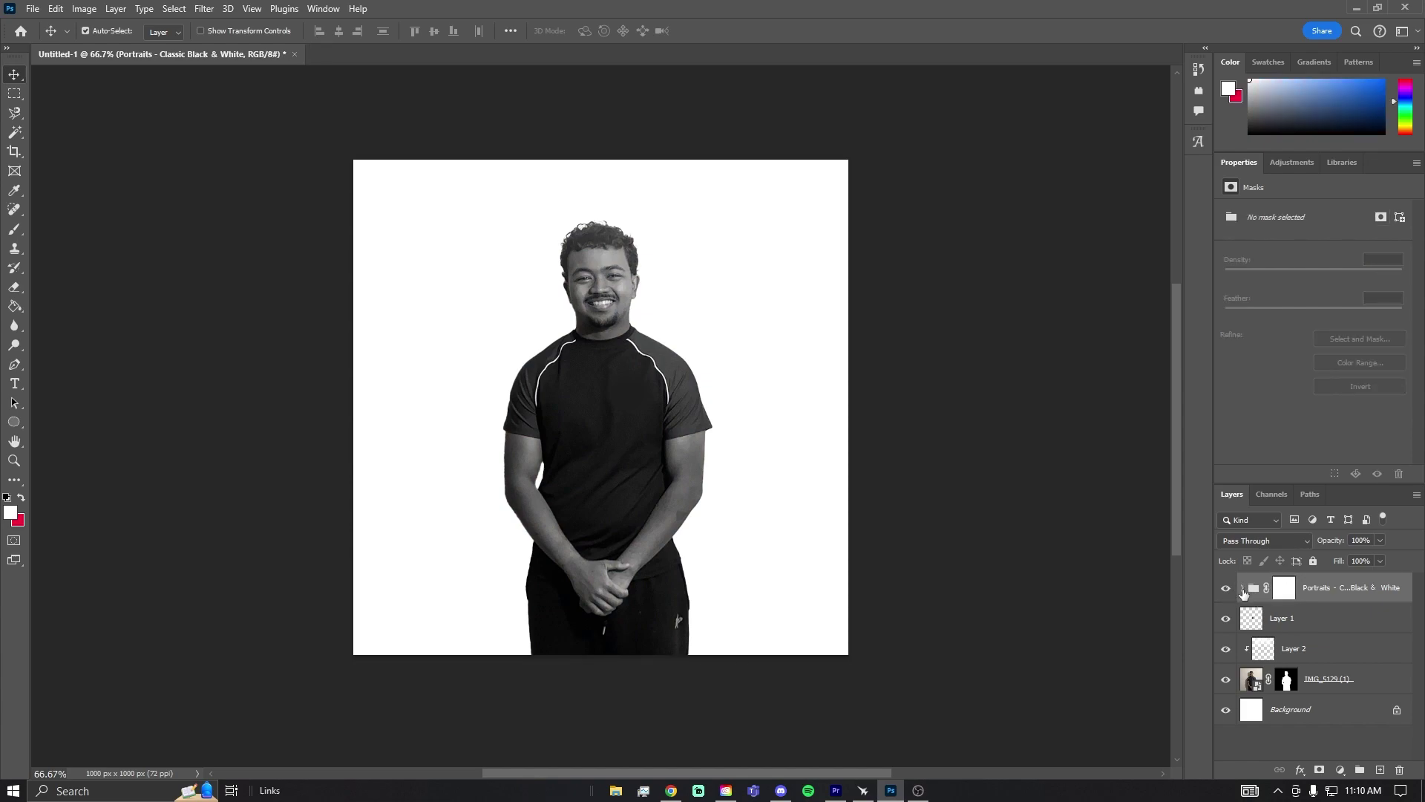
pyautogui.click(1226, 590)
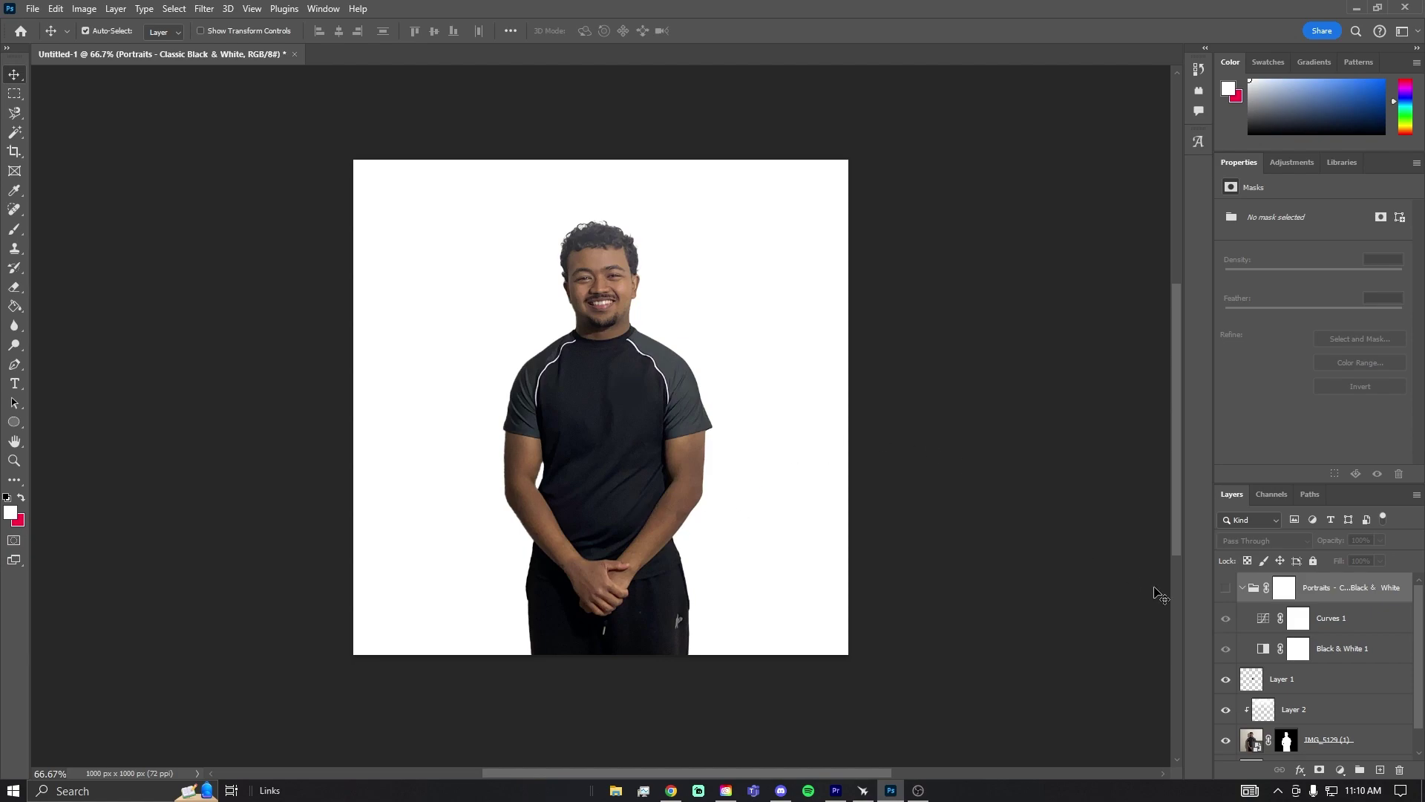
pyautogui.click(1271, 495)
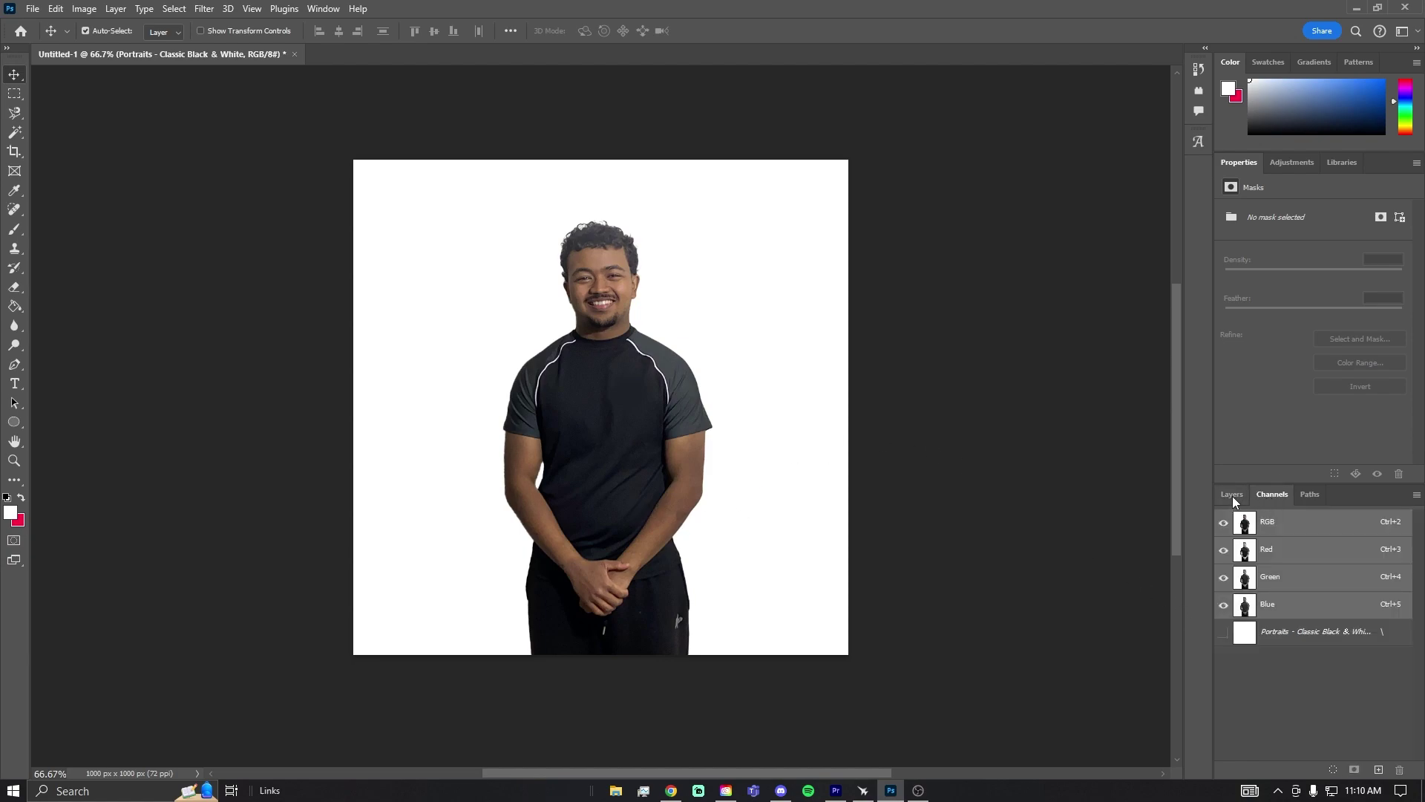
# - Add a second Black & White adjustment layer, move it above the Portraits group, and collapse that group
pyautogui.click(1234, 497)
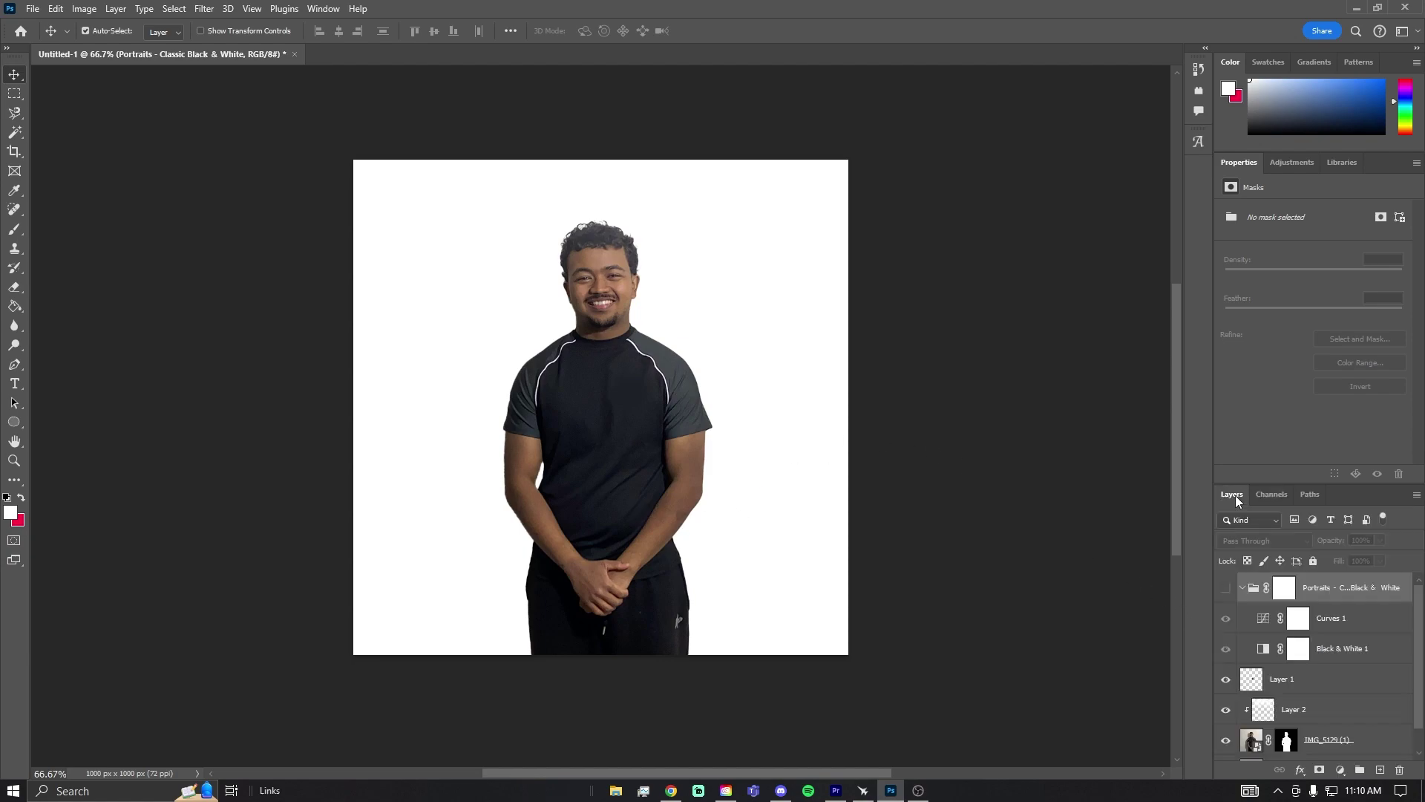
pyautogui.click(1279, 170)
pyautogui.scroll(-3, 1277, 357)
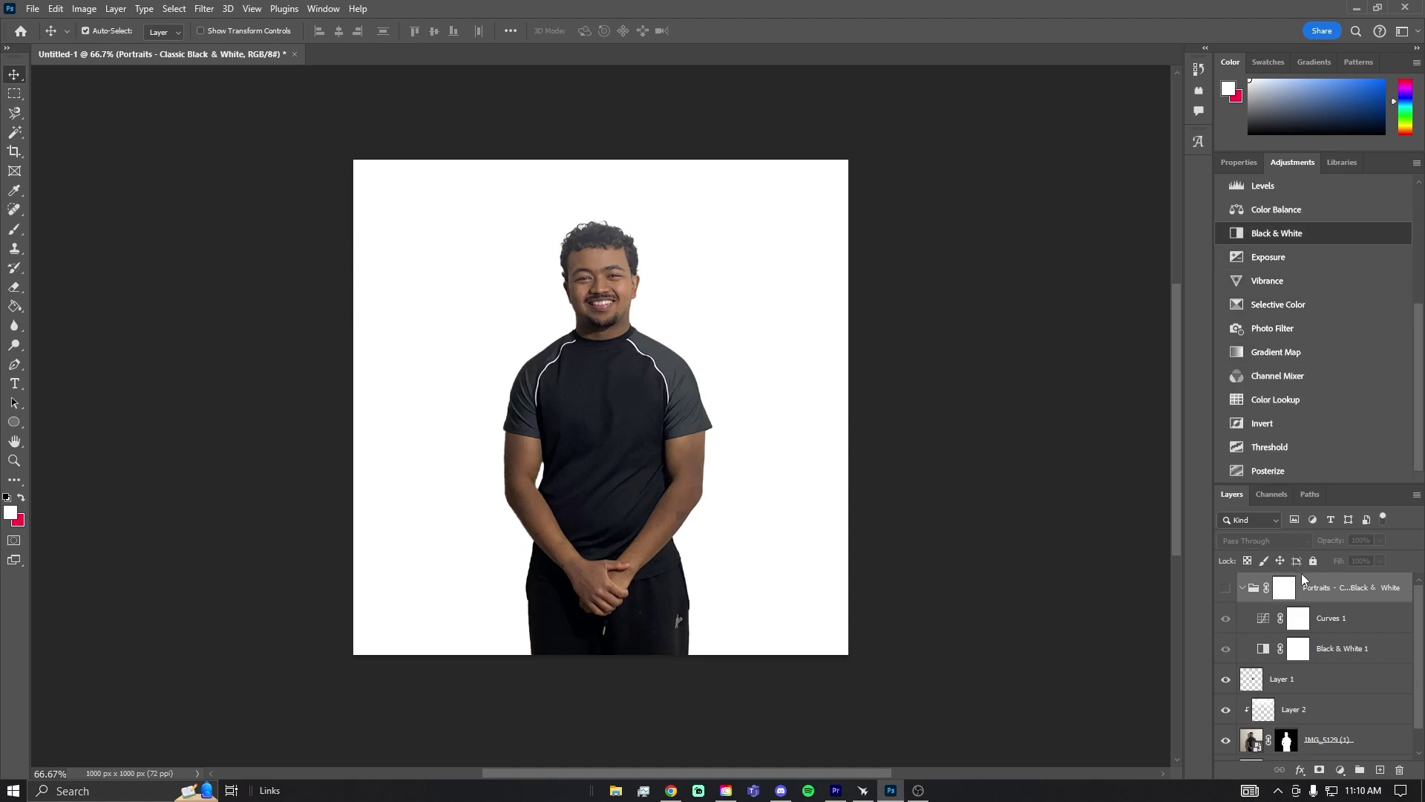
pyautogui.click(1278, 233)
pyautogui.moveTo(1332, 617); pyautogui.dragTo(1333, 576)
pyautogui.click(1247, 624)
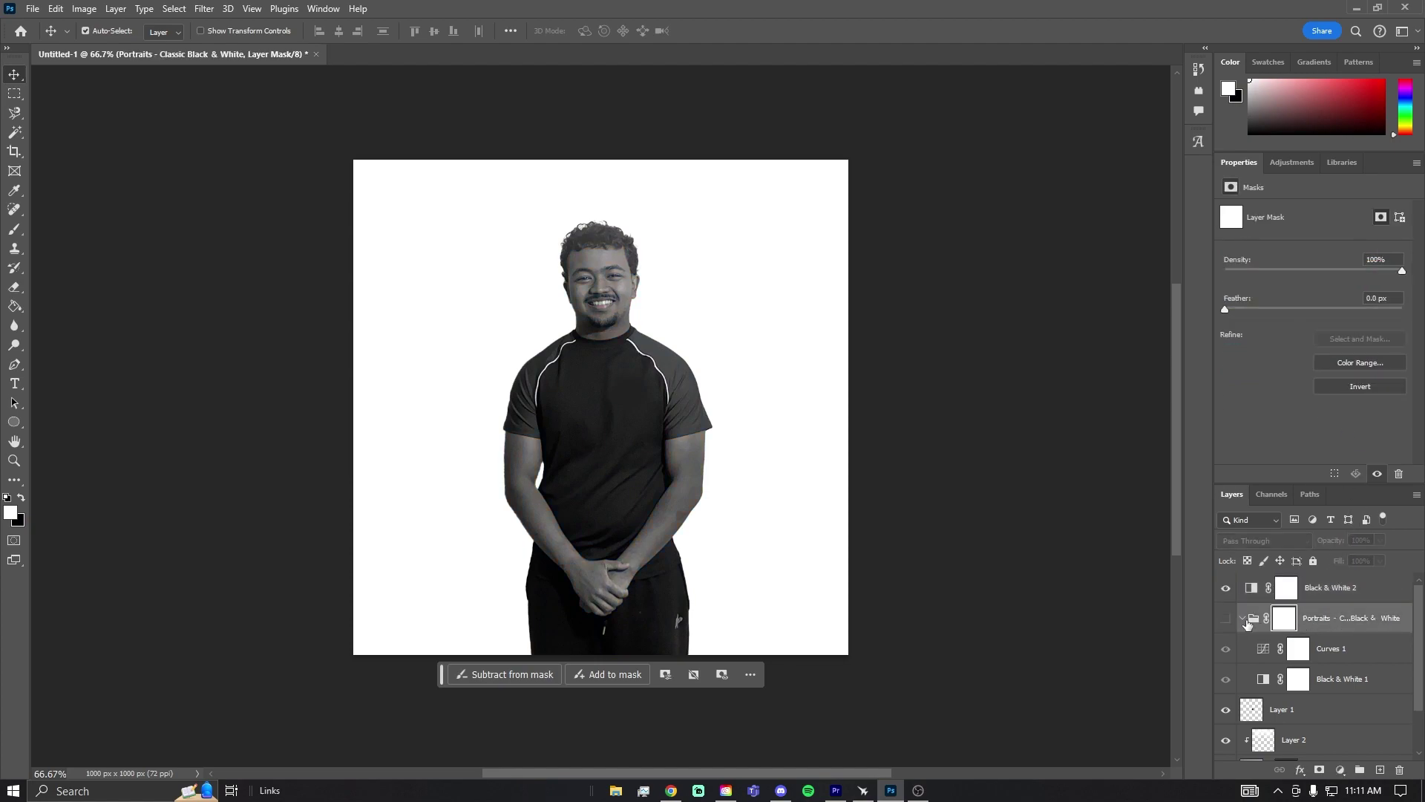
pyautogui.click(1245, 620)
# - Set the new Black & White layer's Reds to 101, Yellows 95, Cyans 183, Blues -33 and Magentas -24, then compare its effect and hide it
pyautogui.click(1328, 587)
pyautogui.moveTo(1310, 261); pyautogui.dragTo(1330, 298)
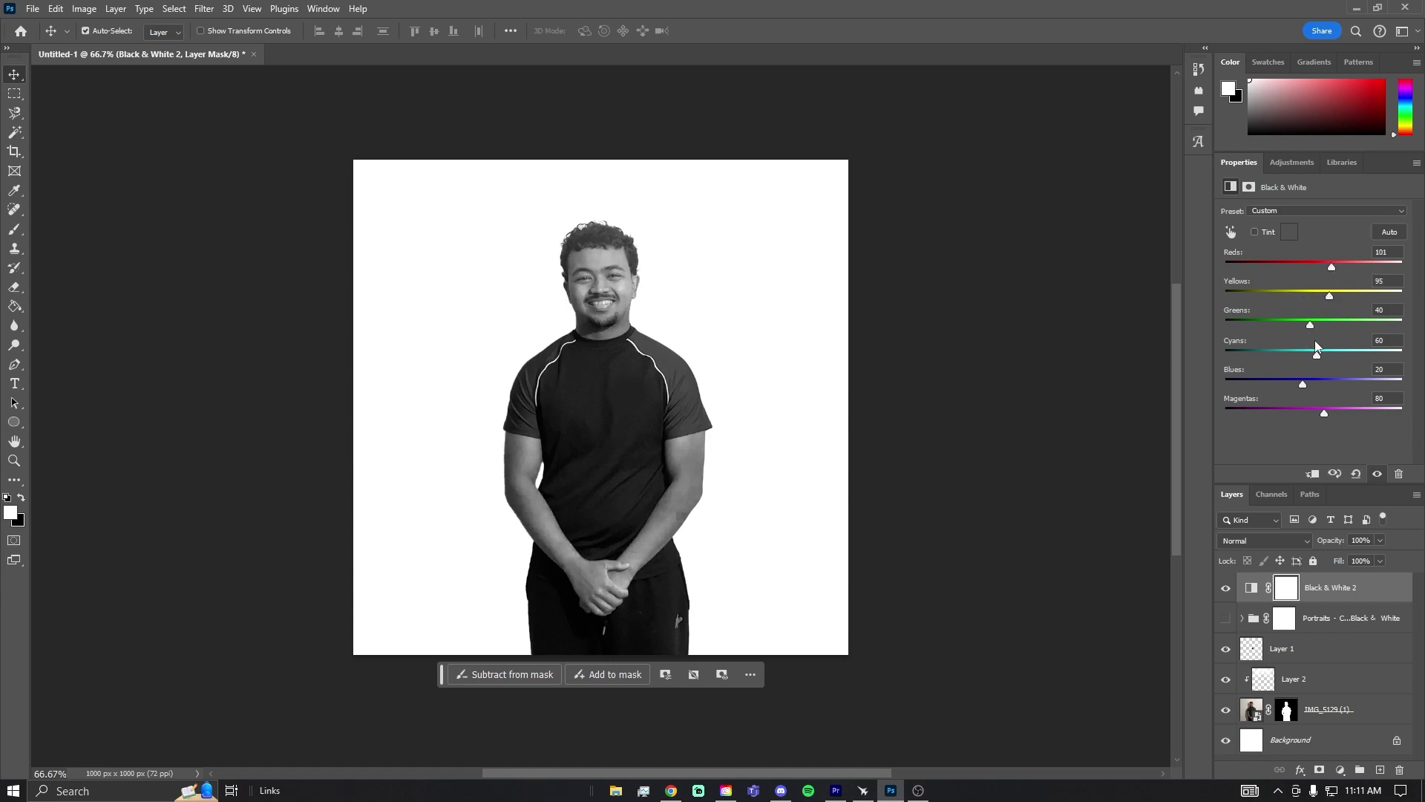
pyautogui.click(1225, 587)
pyautogui.click(1226, 587)
pyautogui.click(1225, 588)
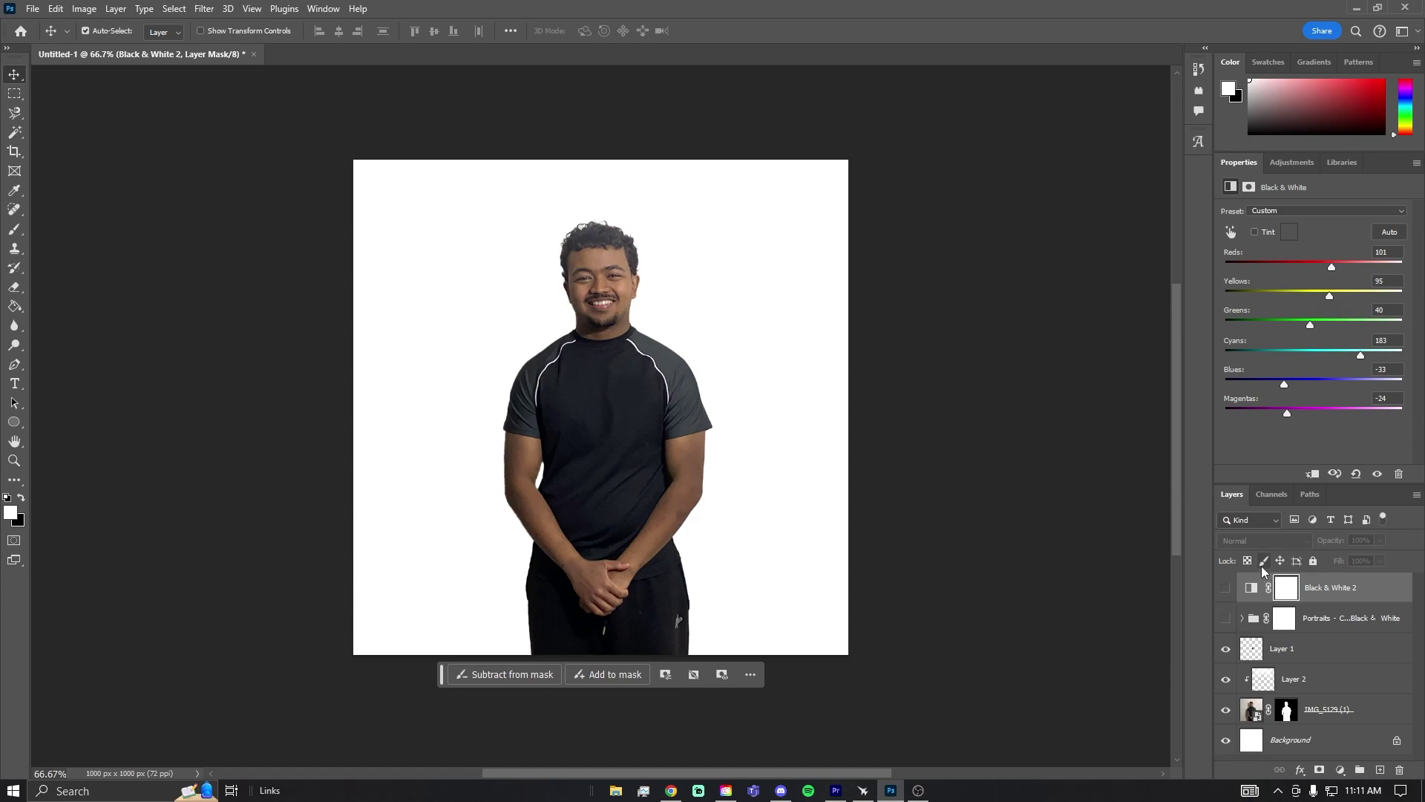
# - Place the aptivenunu.png portrait as an embedded smart object above all other layers, filling the canvas
pyautogui.moveTo(1034, 652); pyautogui.dragTo(698, 137)
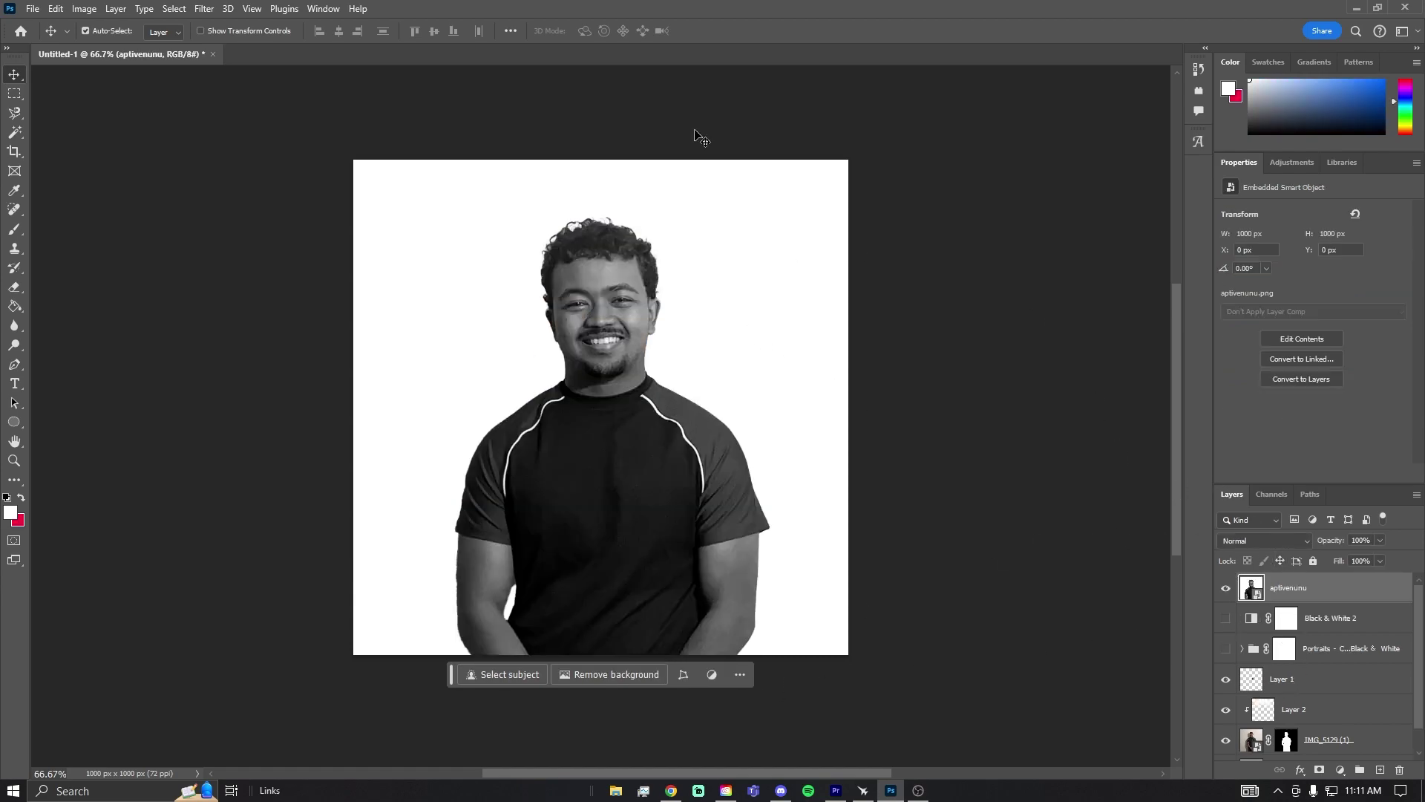